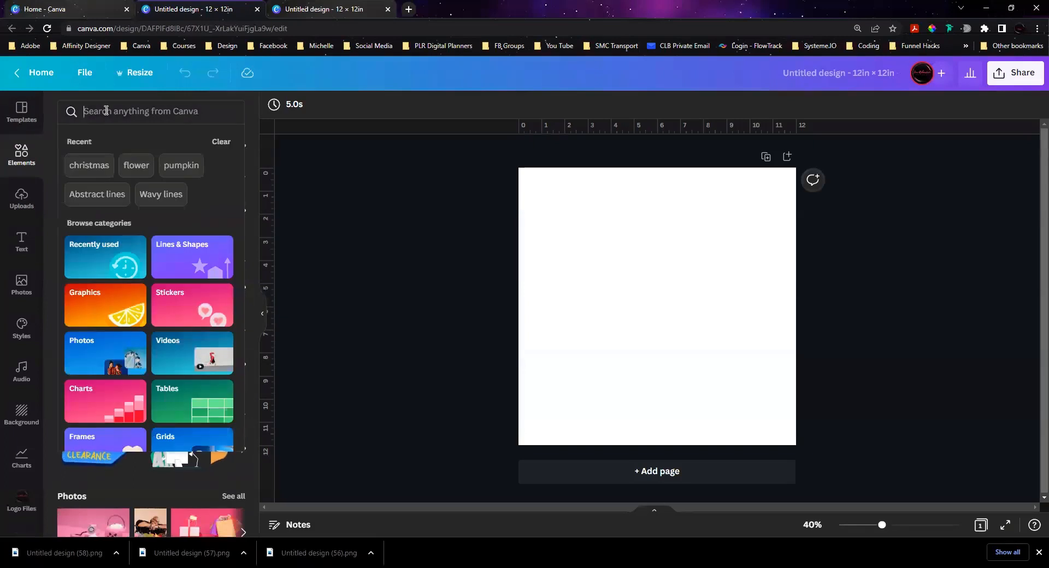
# Step: Search the elements for "christmas", add the green tree with the orange star, and shrink it to about 3 in tall
pyautogui.write('christmas')
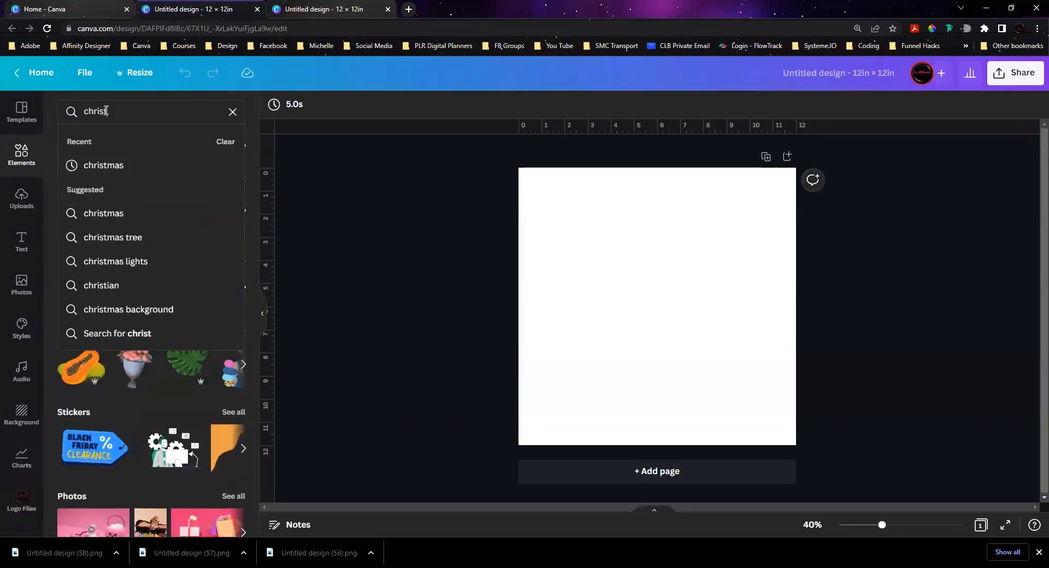
pyautogui.press('Return')
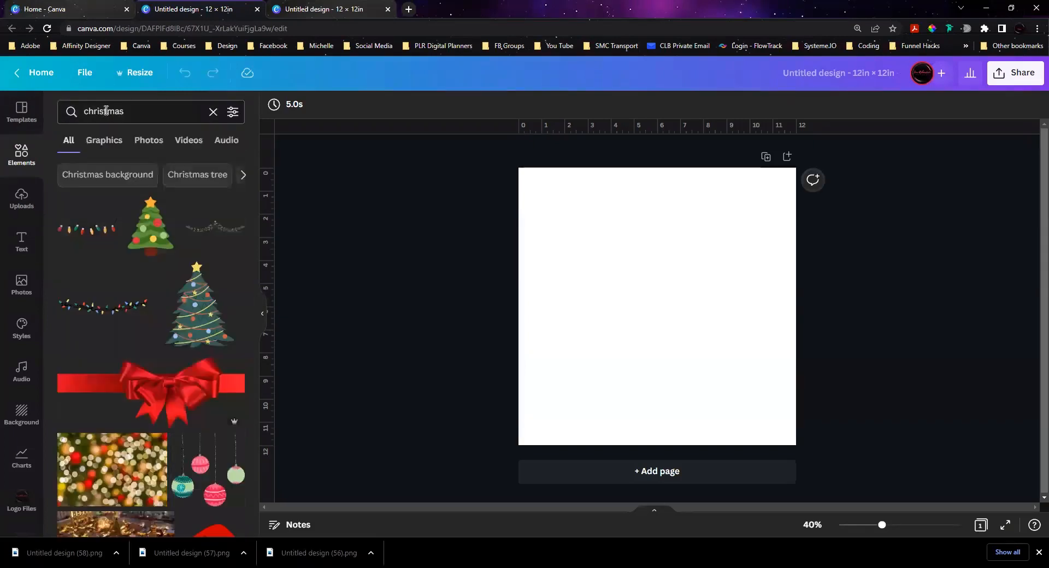
pyautogui.click(144, 236)
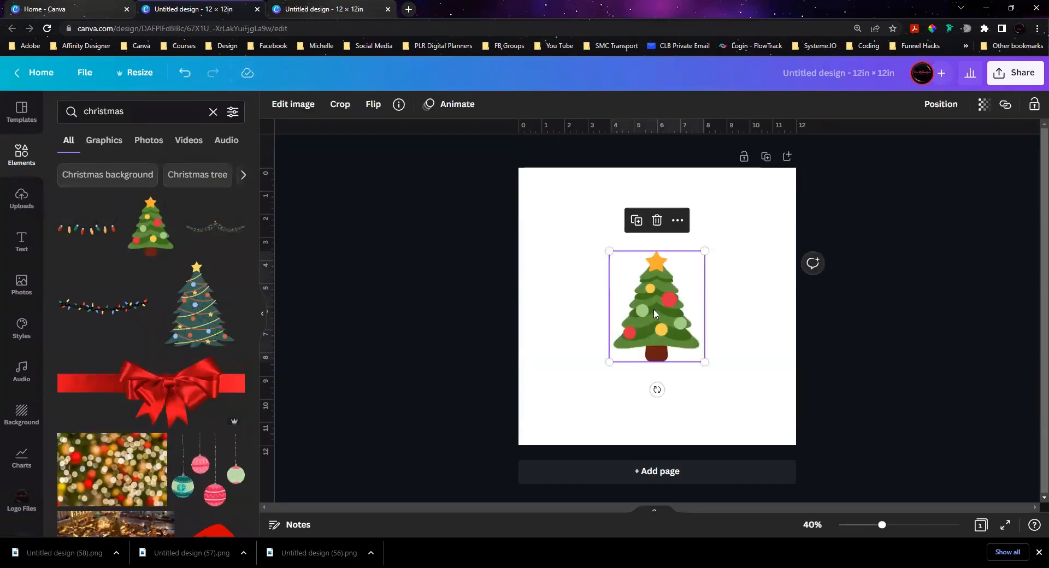
pyautogui.moveTo(705, 361); pyautogui.dragTo(667, 321)
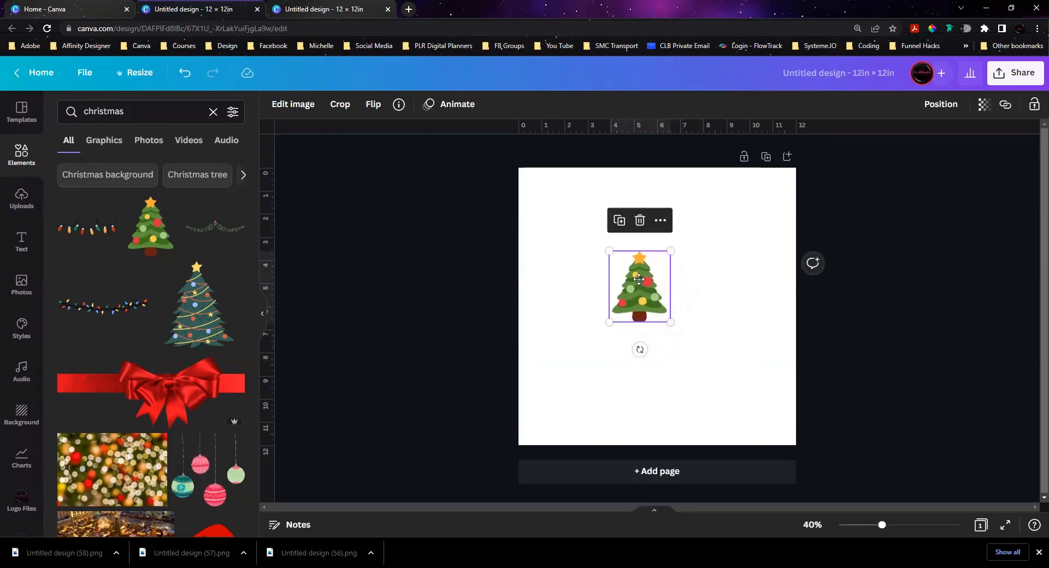
# Step: Centre the tree on the page's left edge at mid-height and place a duplicate level with it, centred on the right edge
pyautogui.moveTo(642, 277); pyautogui.dragTo(520, 296)
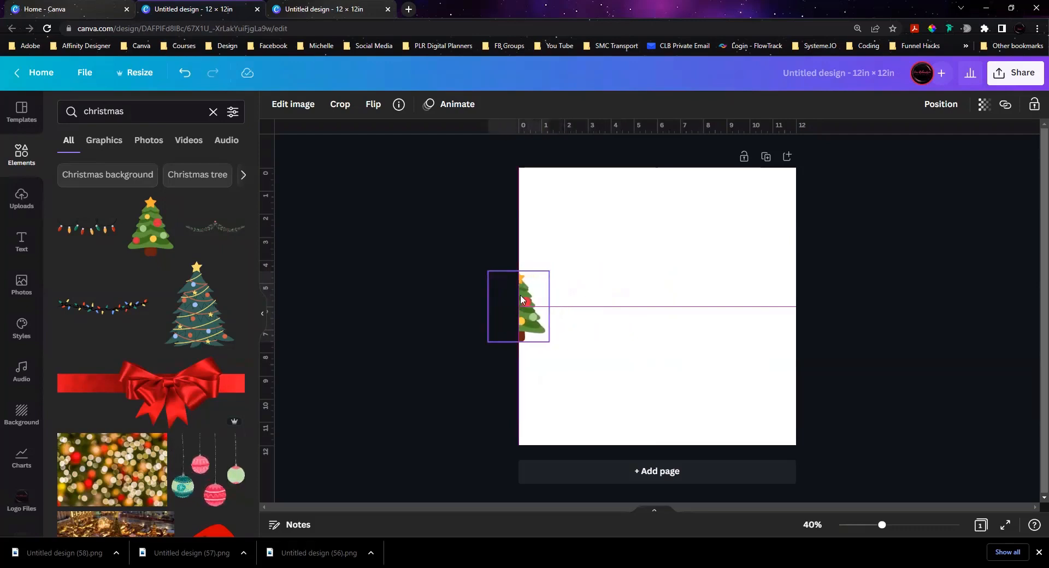
pyautogui.moveTo(520, 294); pyautogui.dragTo(520, 294)
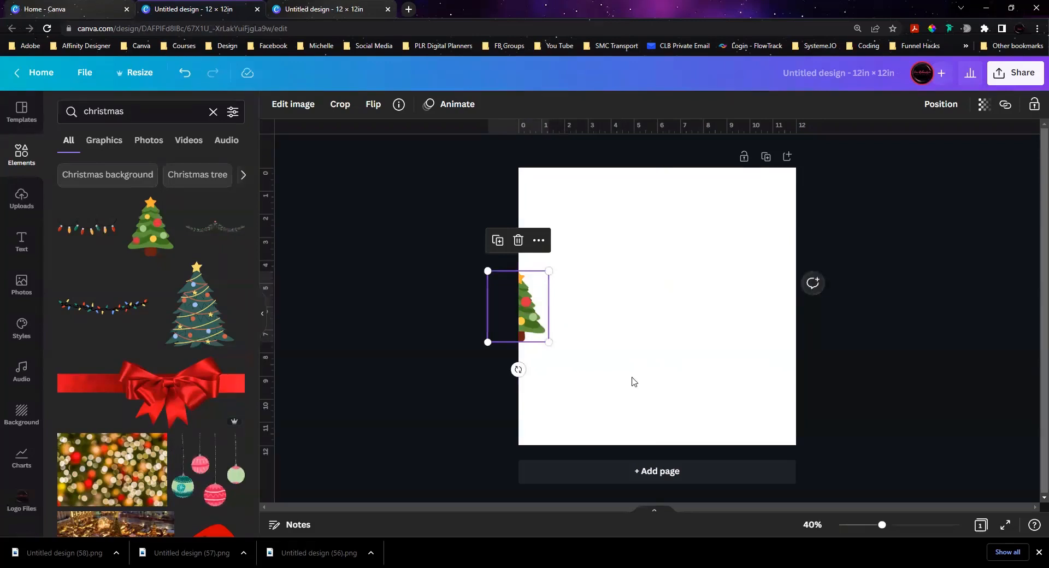
pyautogui.hotkey('ctrl', 'd')
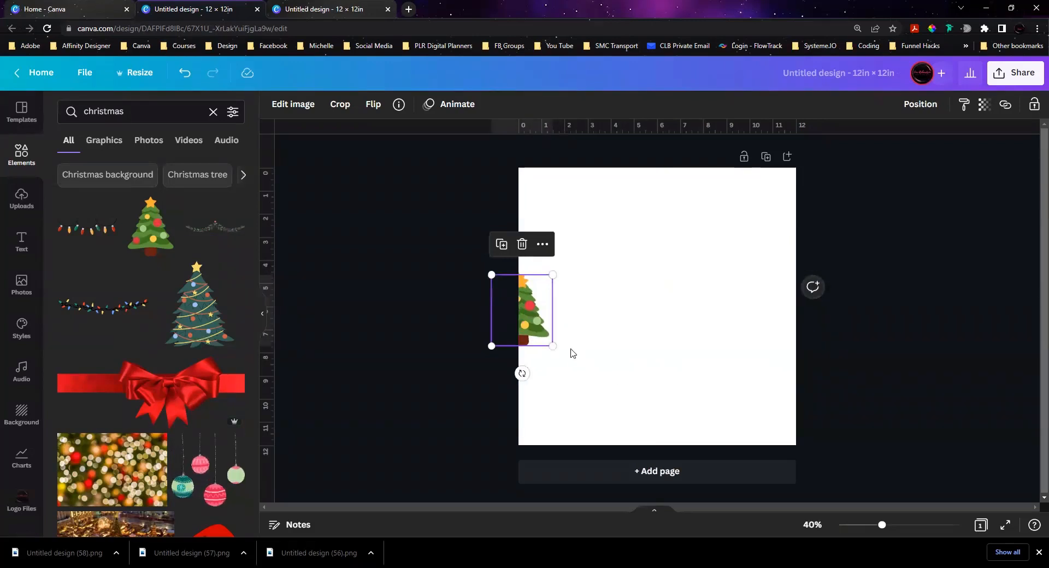
pyautogui.moveTo(530, 320); pyautogui.dragTo(801, 310)
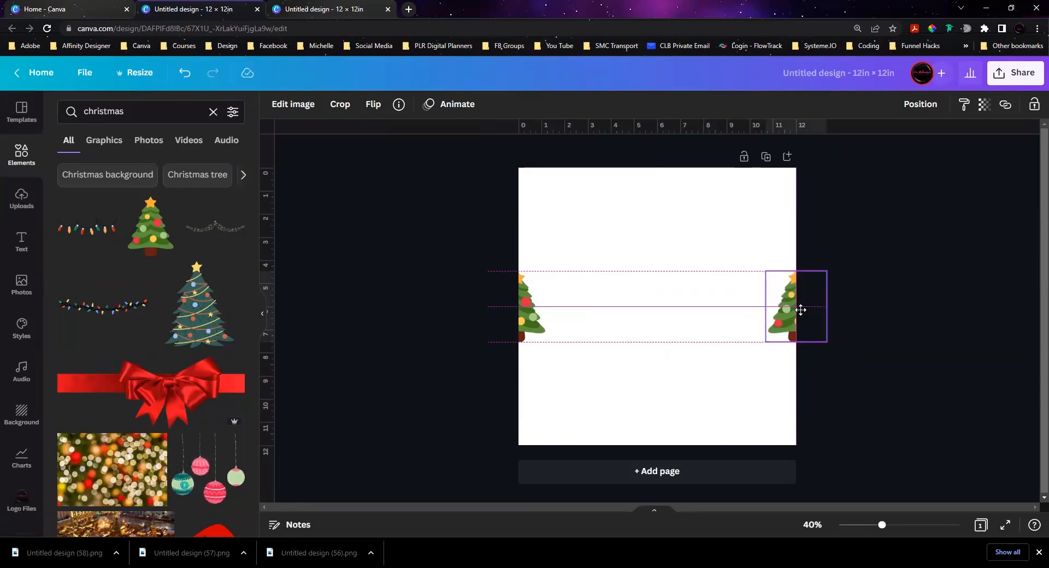
pyautogui.moveTo(802, 313); pyautogui.dragTo(802, 313)
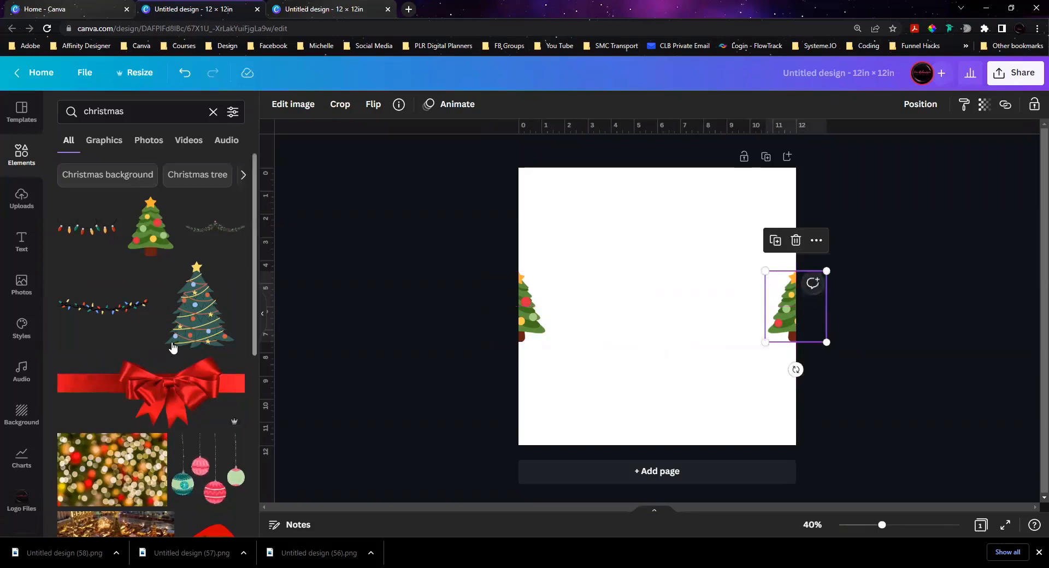
# Step: Filter the christmas search results to free elements only
pyautogui.click(233, 112)
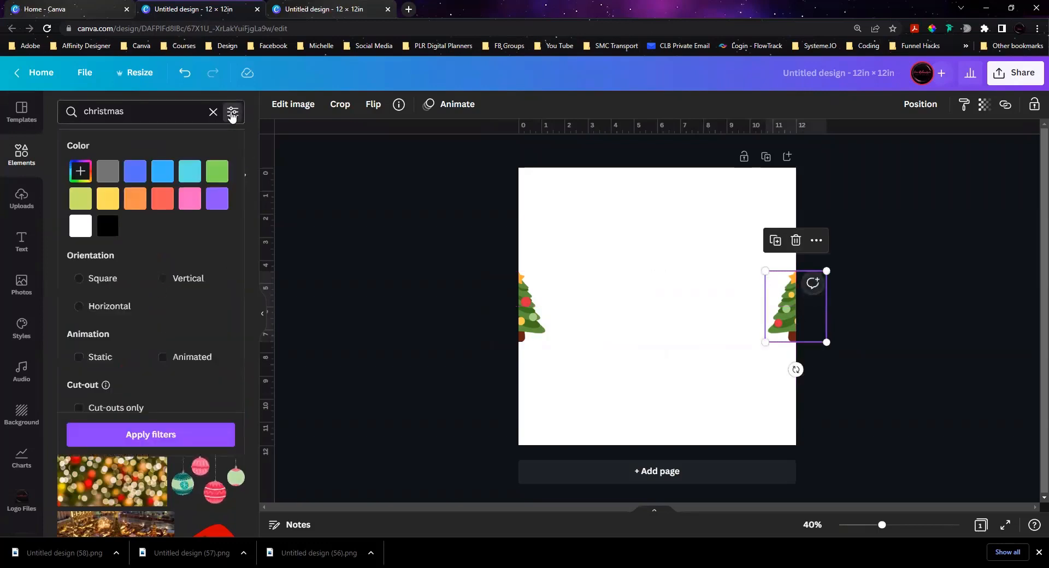
pyautogui.scroll(-1, 85, 371)
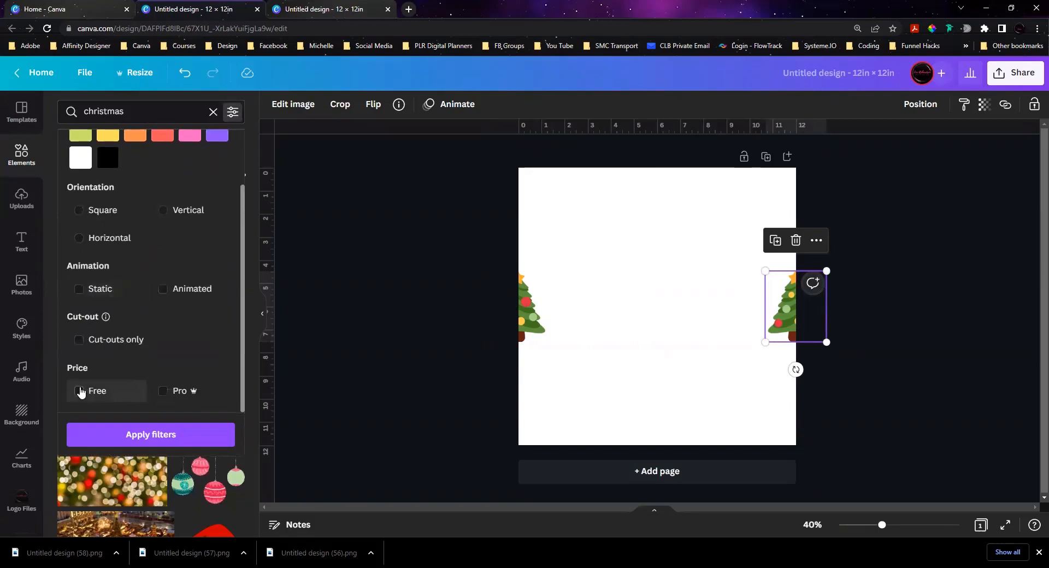
pyautogui.click(80, 390)
pyautogui.click(140, 435)
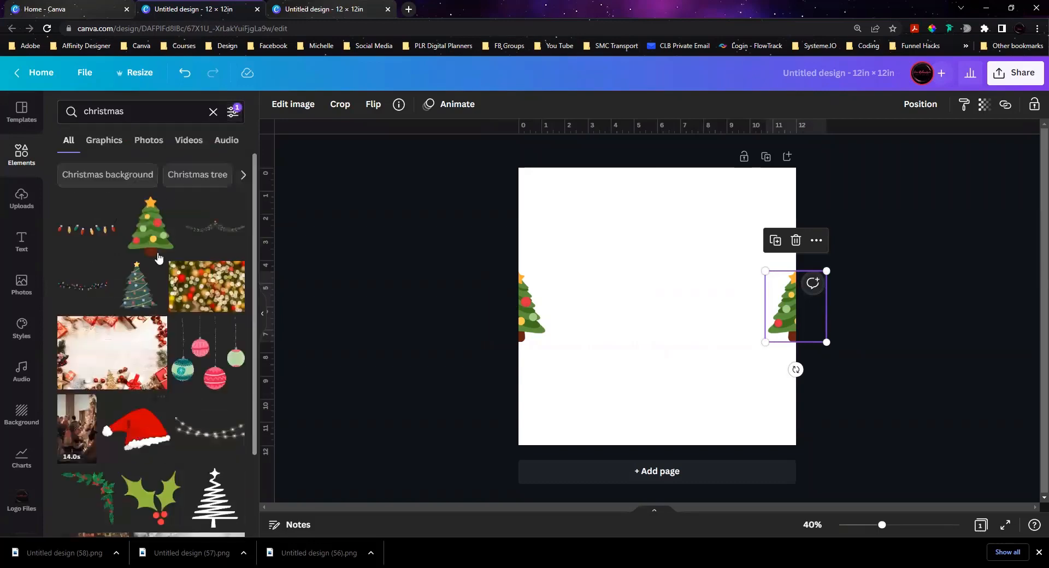
# Step: Add the Static animation filter to the christmas results and restrict them to graphics
pyautogui.scroll(-3, 154, 308)
pyautogui.scroll(-1, 154, 308)
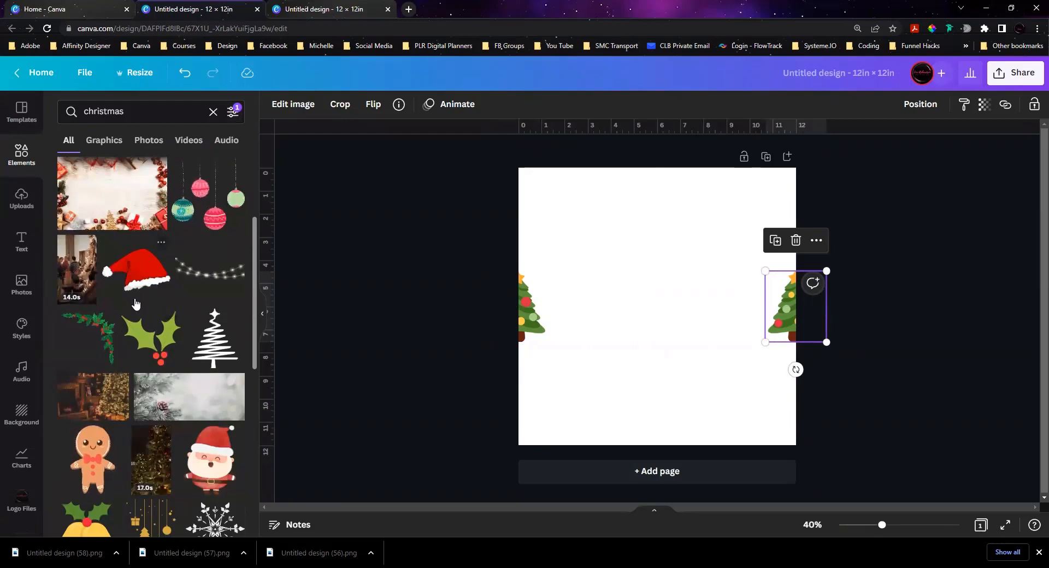
pyautogui.click(232, 111)
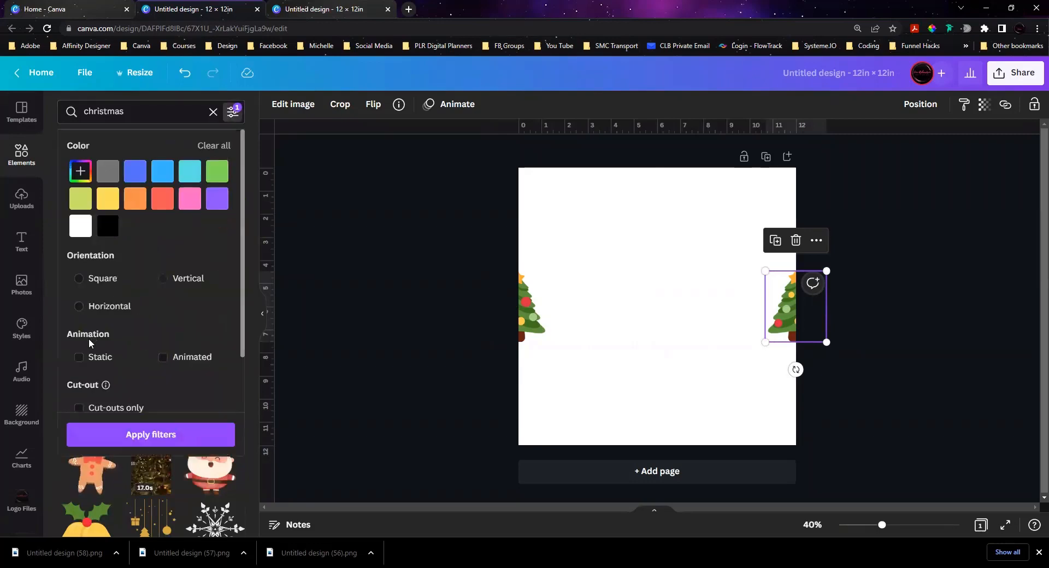
pyautogui.click(79, 357)
pyautogui.click(160, 435)
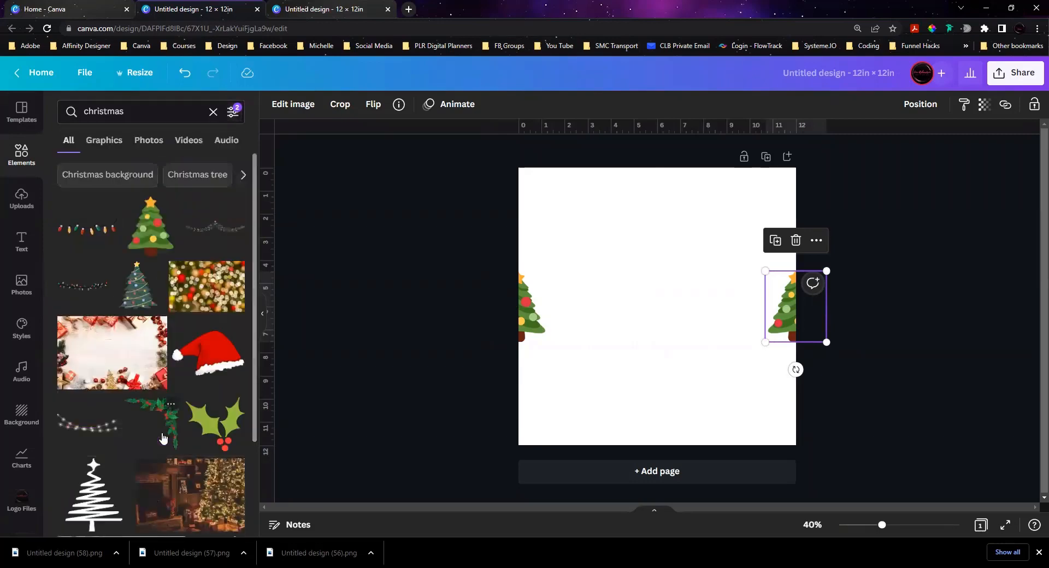
pyautogui.click(127, 142)
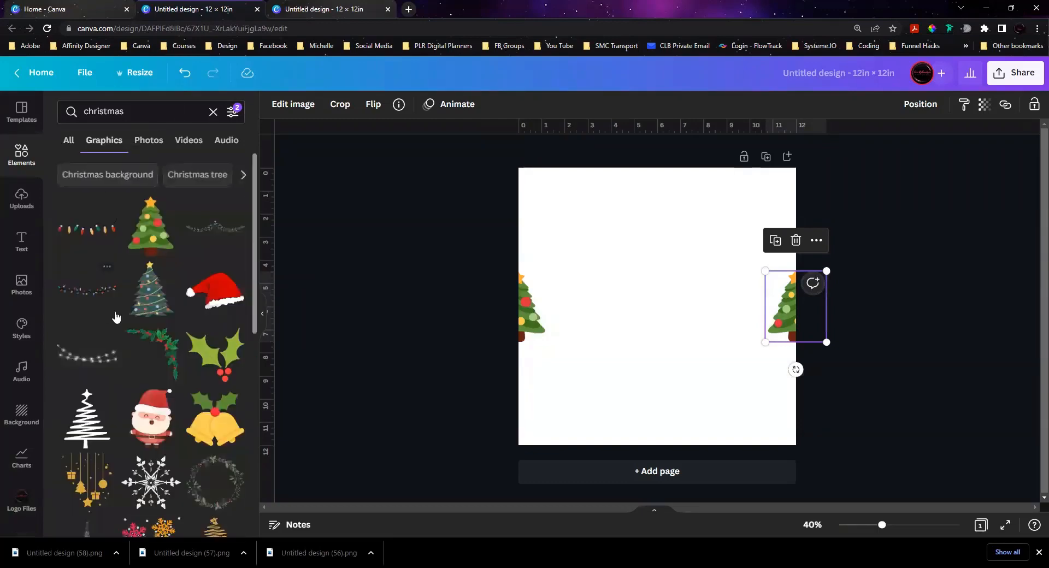
# Step: Add the plain red-and-white candy cane graphic and shrink it to about 2.6 in tall
pyautogui.scroll(-5, 115, 333)
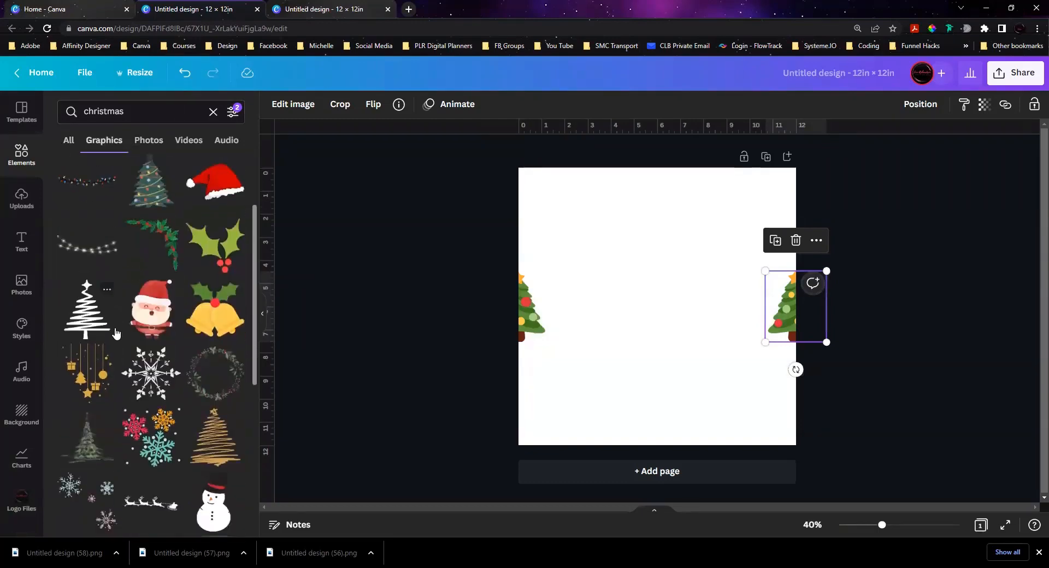
pyautogui.scroll(-1, 115, 333)
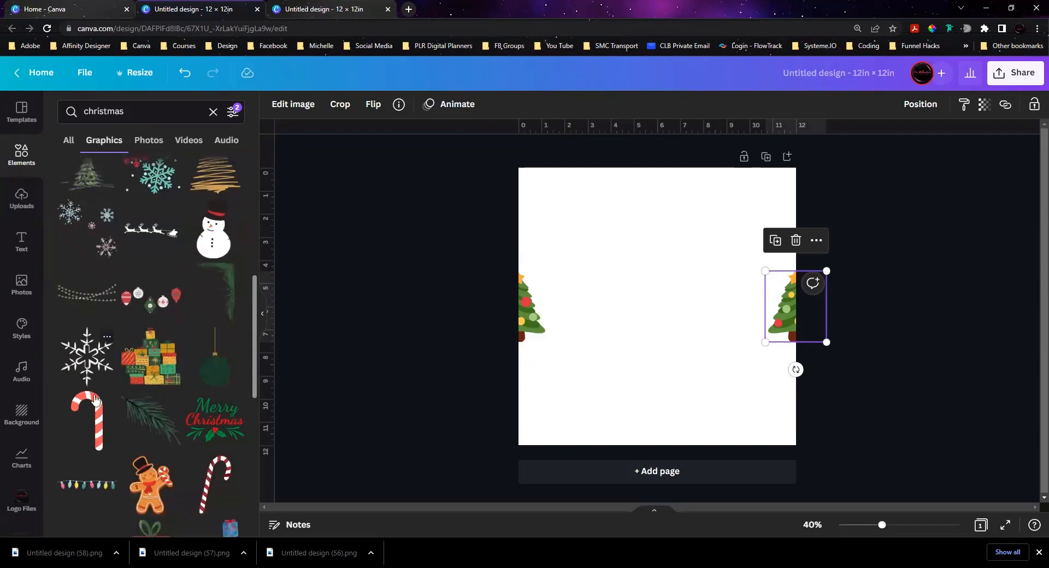
pyautogui.click(95, 409)
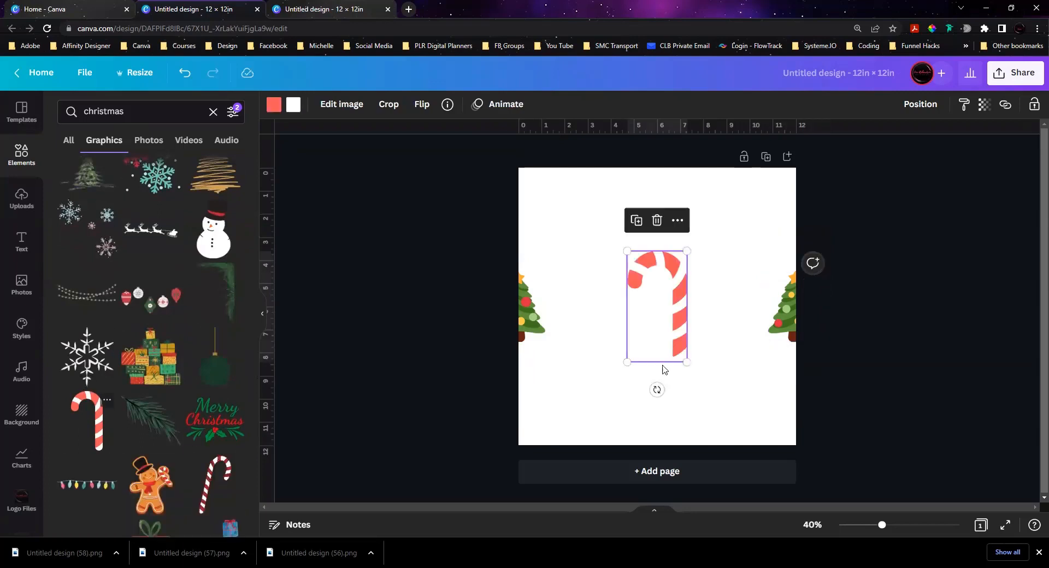
pyautogui.moveTo(660, 337); pyautogui.dragTo(658, 310)
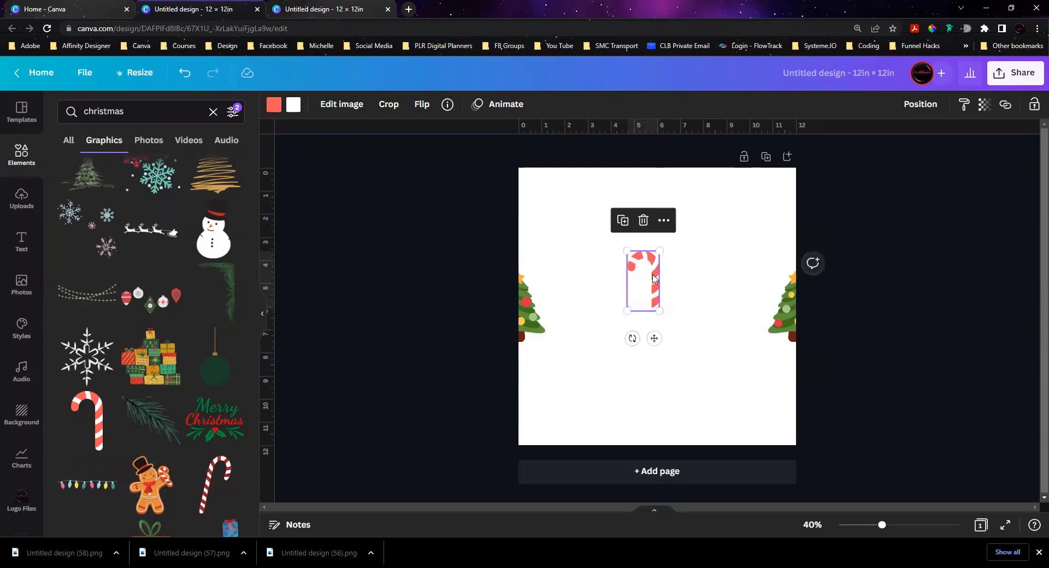
# Step: Centre the candy cane across the middle of the page's top edge and place a duplicate directly below, across the bottom edge
pyautogui.moveTo(655, 275); pyautogui.dragTo(665, 161)
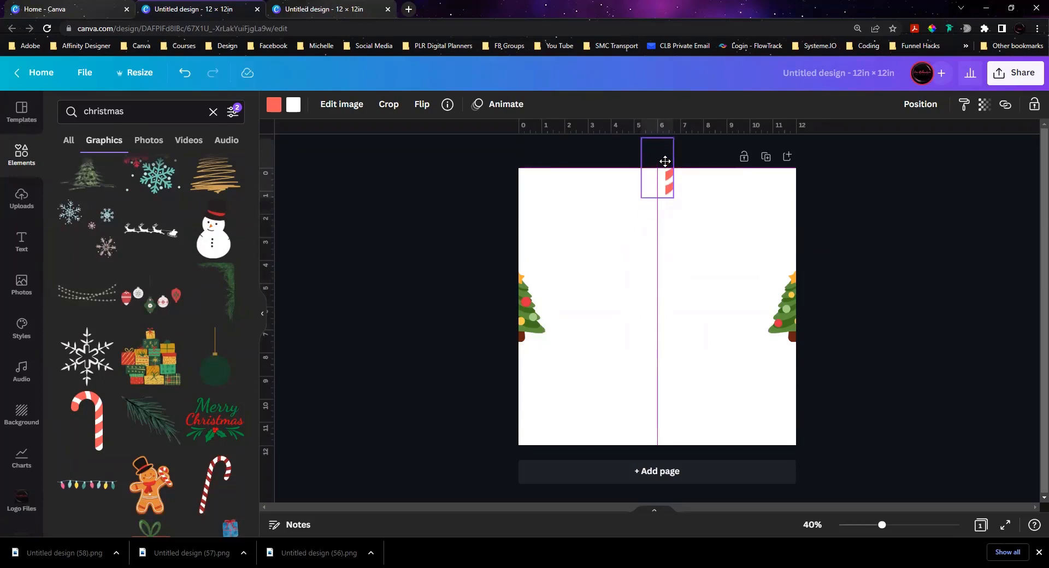
pyautogui.moveTo(666, 162); pyautogui.dragTo(665, 162)
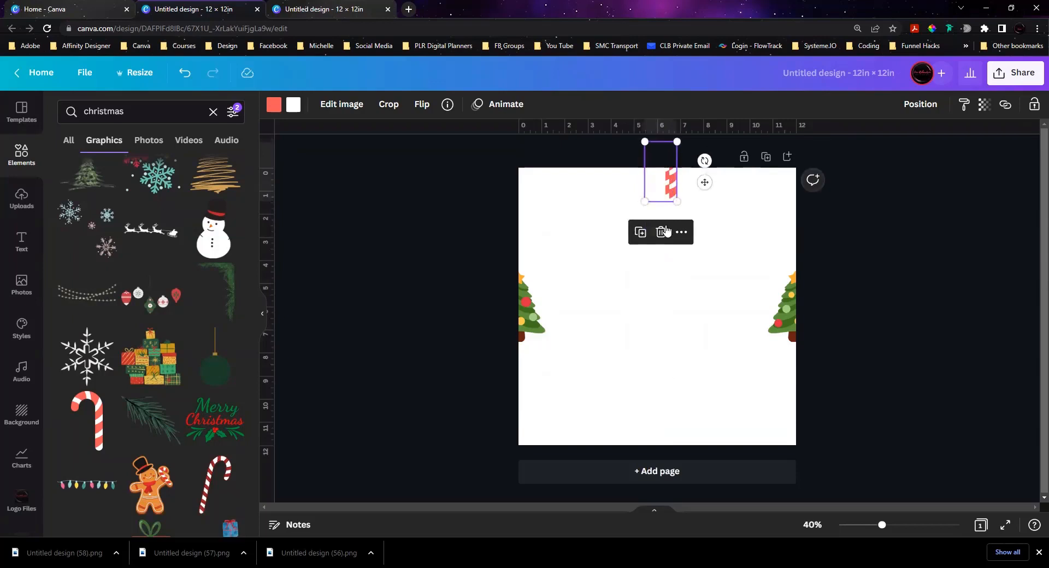
pyautogui.moveTo(664, 191); pyautogui.dragTo(661, 456)
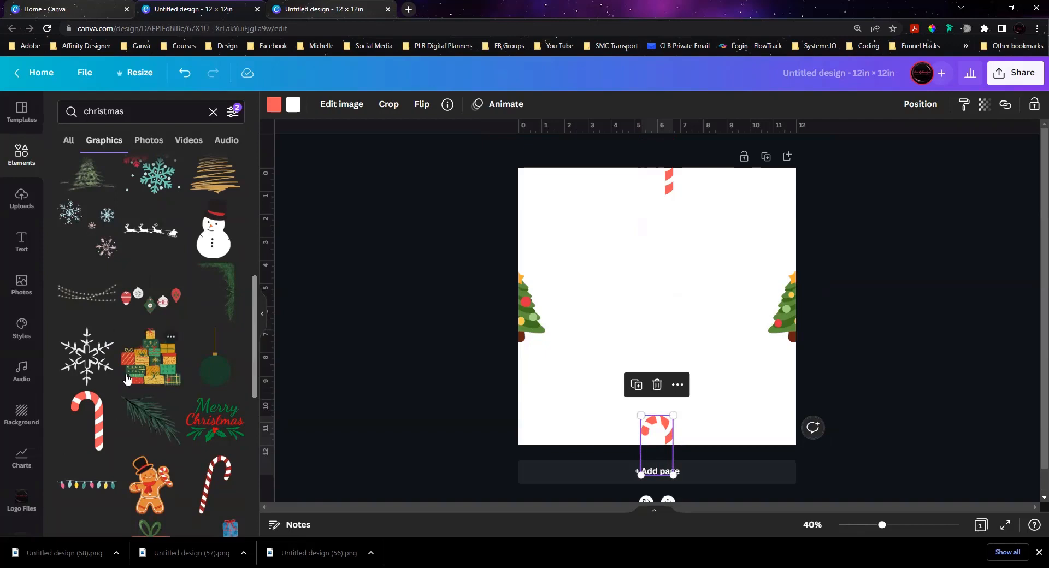
# Step: Add the gingerbread man in a top hat, shrink it onto the left edge above the tree, and duplicate it level onto the right edge
pyautogui.scroll(-3, 127, 379)
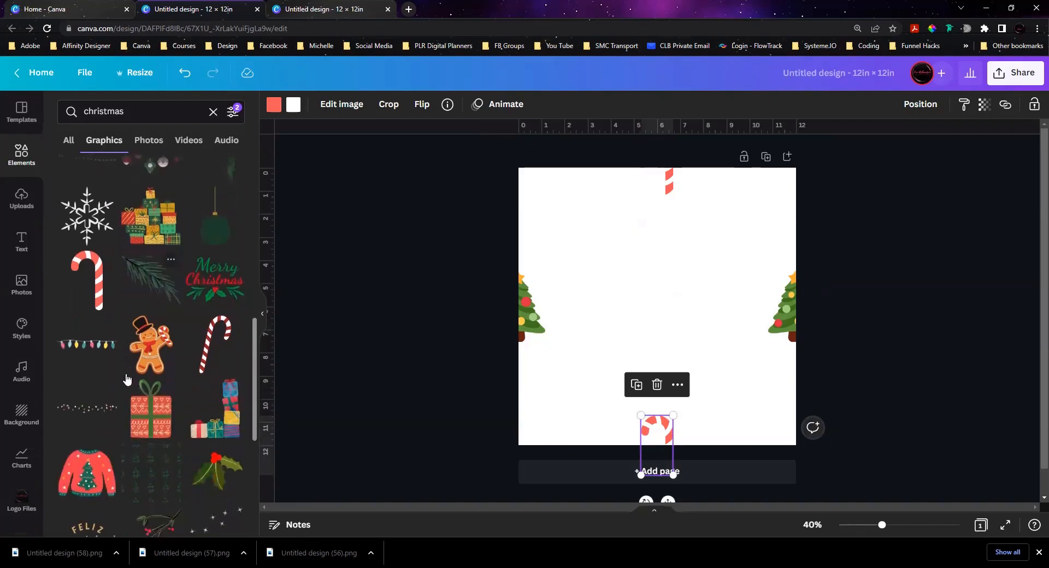
pyautogui.click(148, 332)
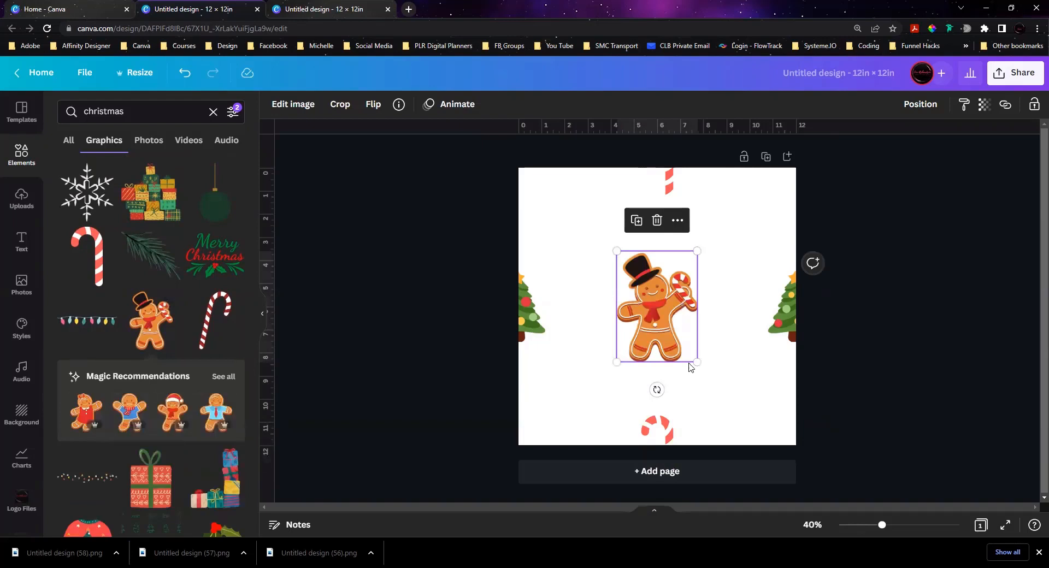
pyautogui.moveTo(695, 360); pyautogui.dragTo(512, 221)
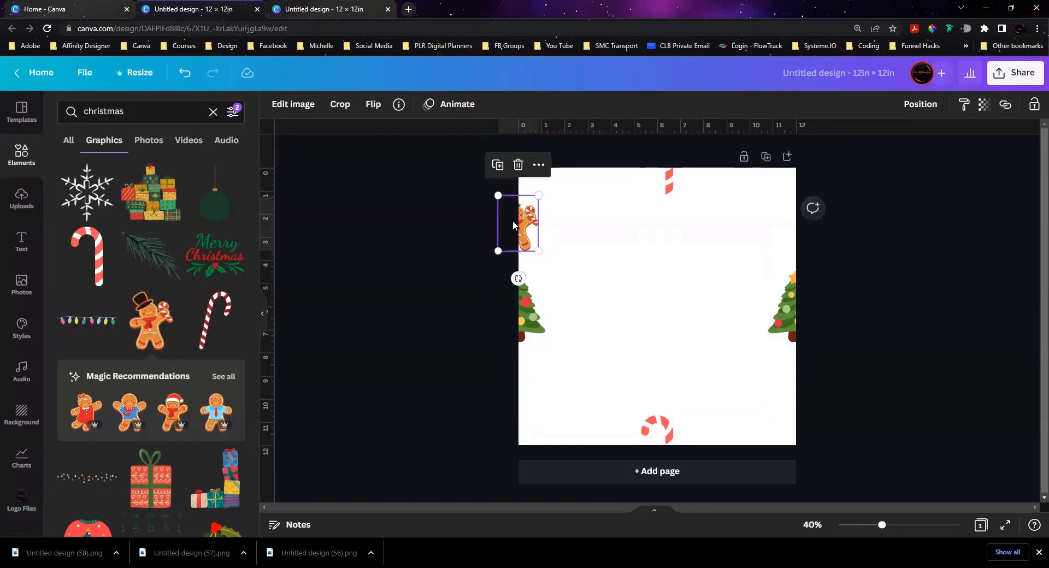
pyautogui.hotkey('ctrl', 'd')
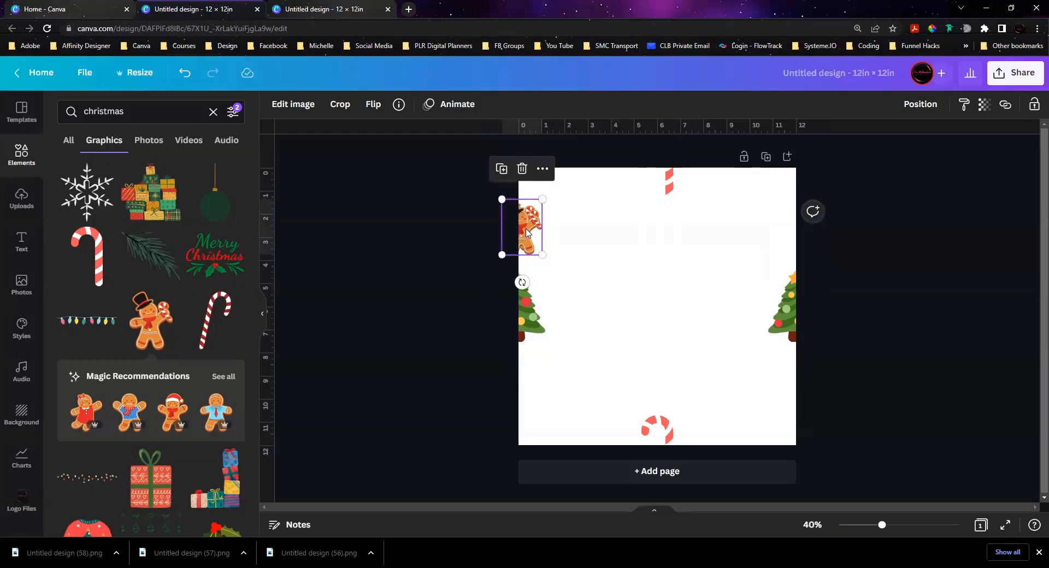
pyautogui.moveTo(525, 230); pyautogui.dragTo(797, 223)
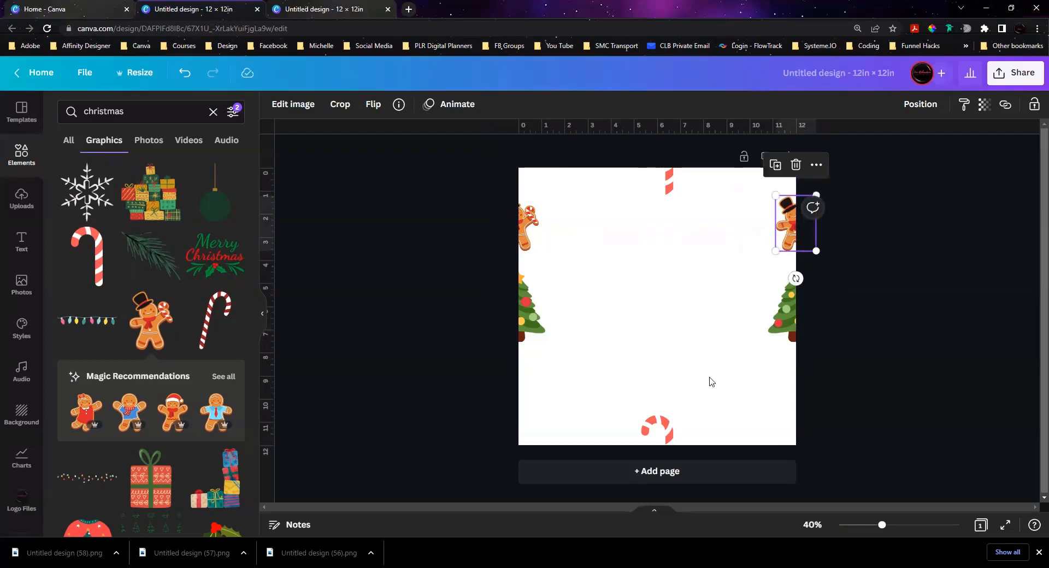
# Step: Add the red gift box with the green bow, shrunk, across the top edge beside the candy cane, and duplicate it onto the bottom edge
pyautogui.scroll(-3, 137, 334)
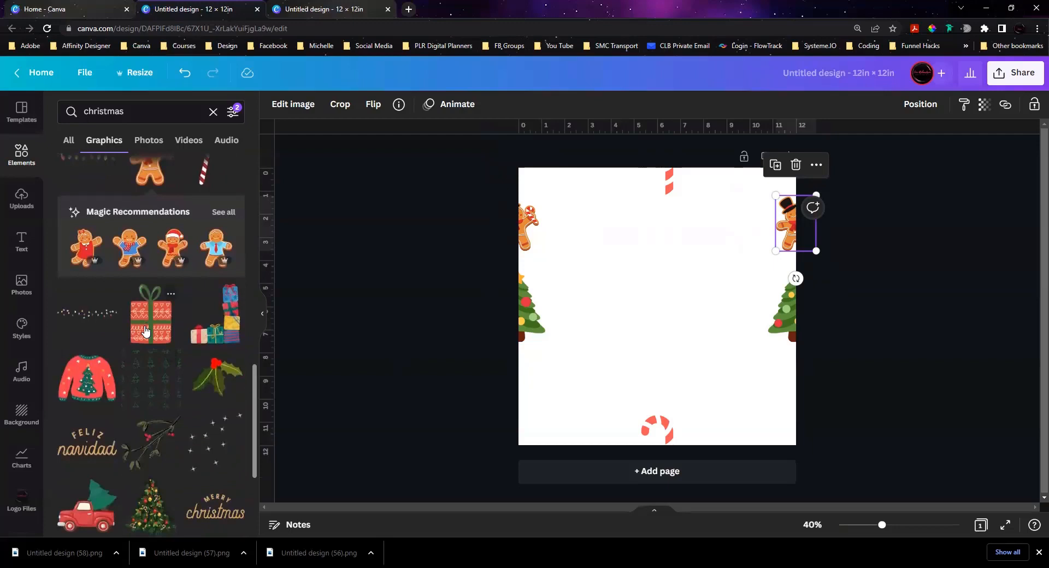
pyautogui.click(146, 331)
pyautogui.moveTo(694, 363); pyautogui.dragTo(728, 453)
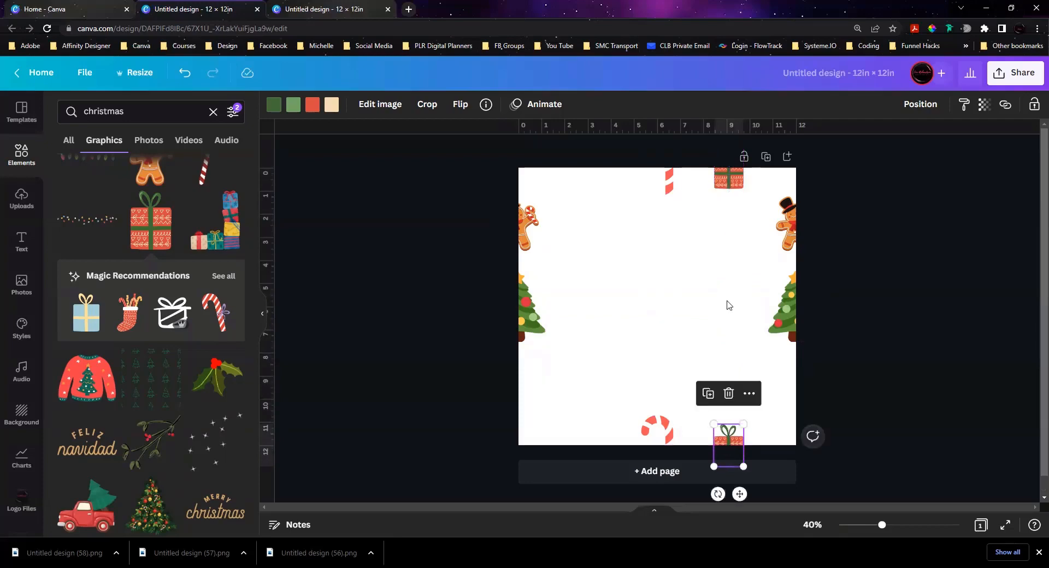
# Step: Add the red truck carrying a tree, shrink it onto the left edge below the Christmas tree, and place a level duplicate overlapping the right edge
pyautogui.scroll(-1, 134, 392)
pyautogui.scroll(-5, 134, 392)
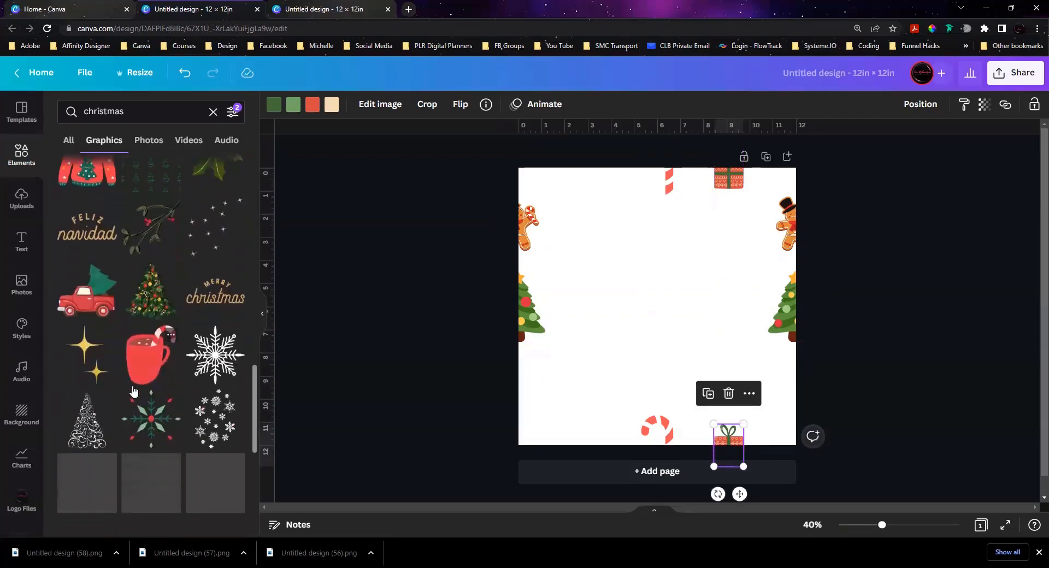
pyautogui.click(99, 241)
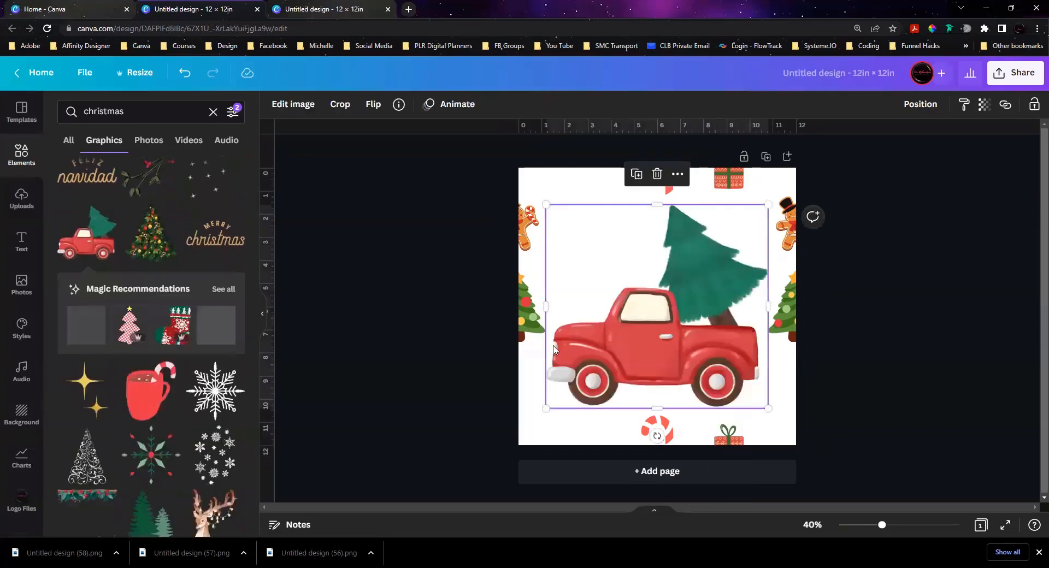
pyautogui.moveTo(773, 412); pyautogui.dragTo(790, 390)
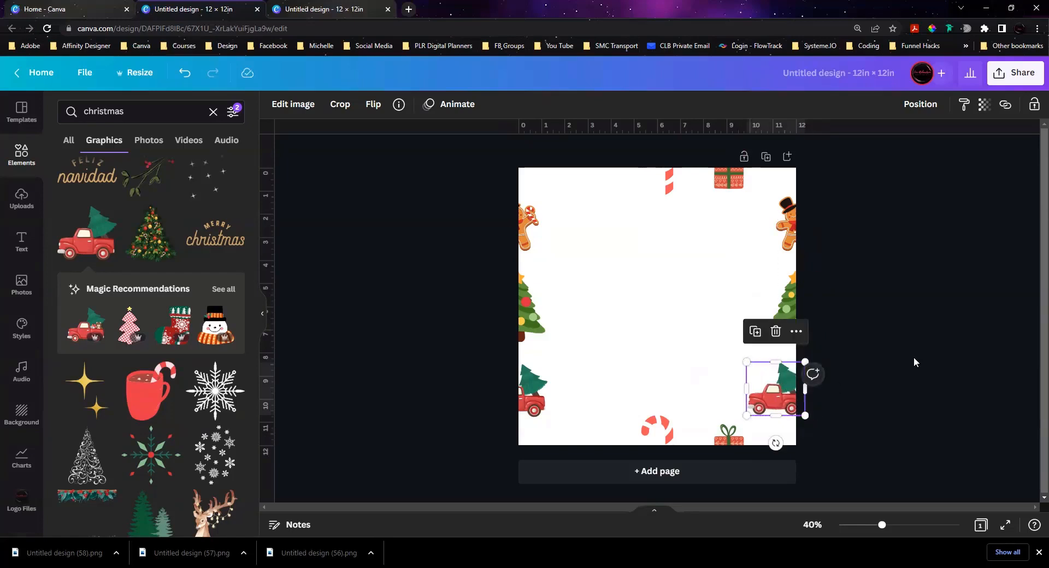
# Step: Nudge the duplicate red truck outward across the page's right edge until its visible part matches the cut-off truck on the left edge
pyautogui.click(917, 363)
pyautogui.click(769, 404)
pyautogui.press('Right')
pyautogui.press('Right')
pyautogui.press('Right')
pyautogui.press('Right')
pyautogui.press('Right')
pyautogui.press('Right')
pyautogui.press('Right')
pyautogui.press('Right')
pyautogui.press('Right')
pyautogui.press('Right')
pyautogui.press('Right')
pyautogui.press('Right')
pyautogui.press('Right')
pyautogui.press('Right')
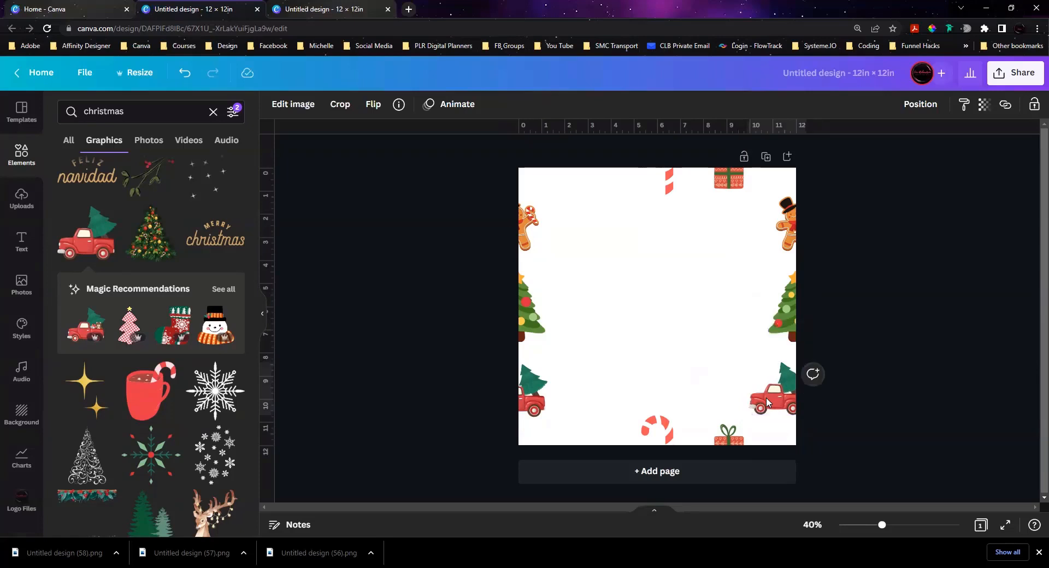
pyautogui.moveTo(767, 403); pyautogui.dragTo(767, 403)
pyautogui.press('Right')
pyautogui.press('Right')
pyautogui.press('Right')
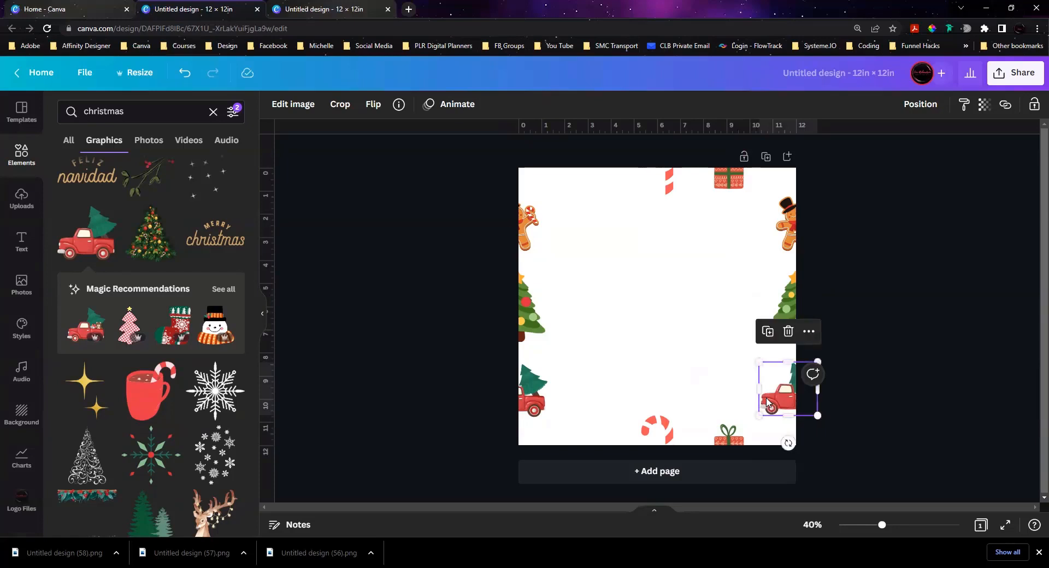
pyautogui.press('Right')
pyautogui.press('Right')
pyautogui.press('Right')
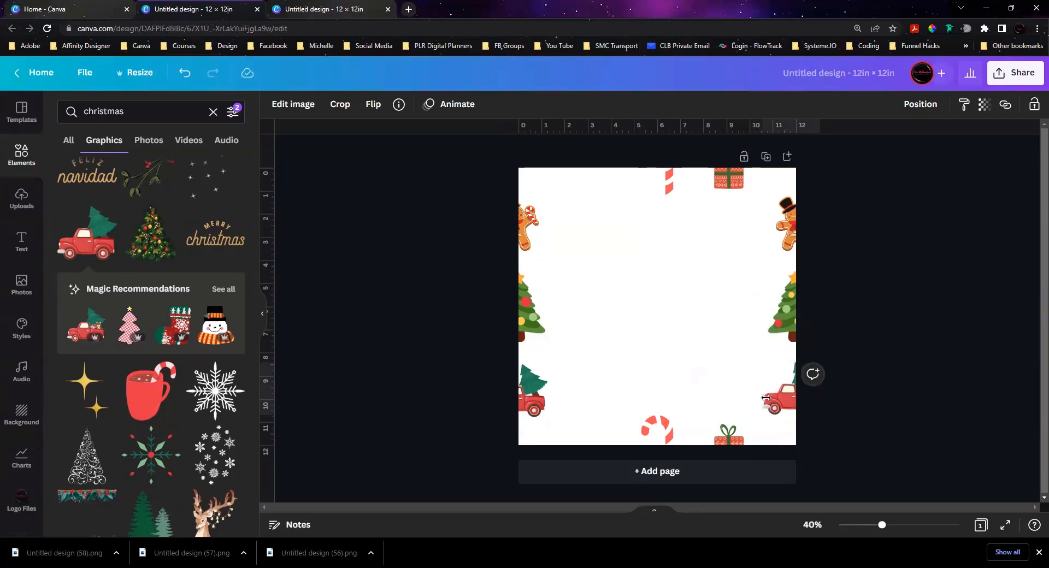
pyautogui.press('Right')
pyautogui.press('Right')
pyautogui.press('Right')
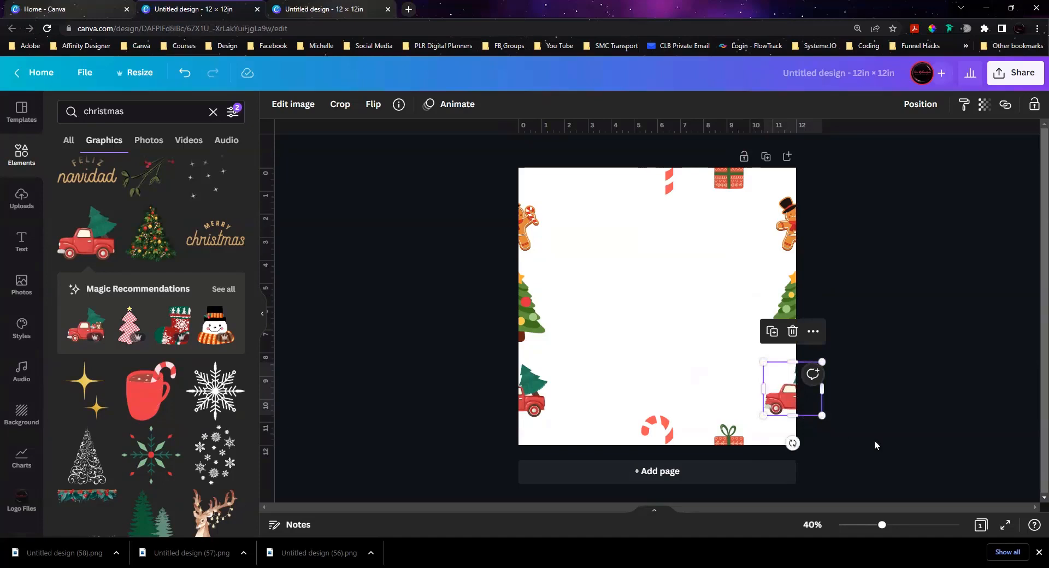
pyautogui.click(882, 441)
pyautogui.click(786, 402)
pyautogui.moveTo(785, 406); pyautogui.dragTo(789, 398)
pyautogui.click(875, 410)
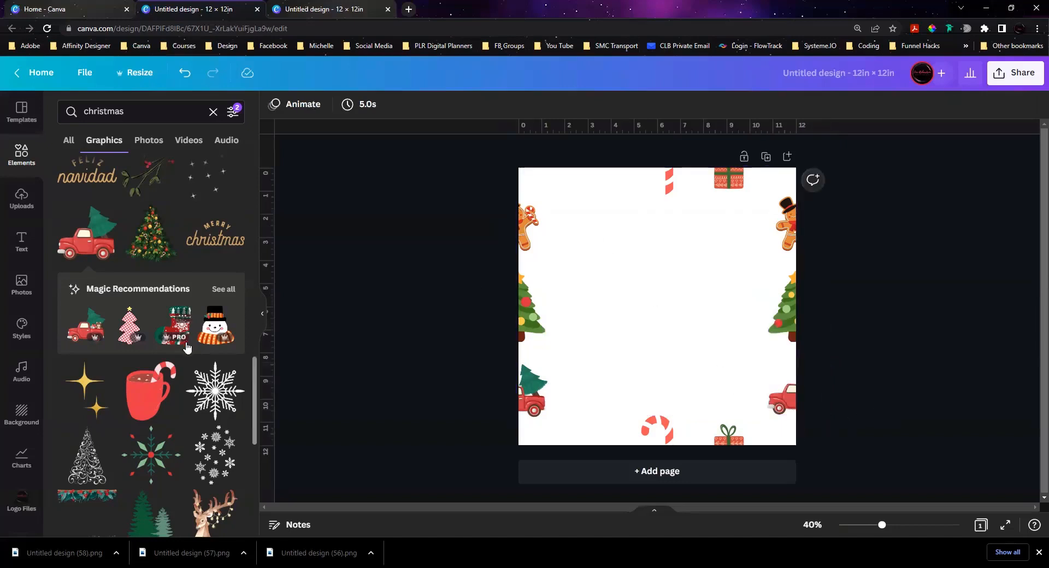
# Step: Add the green and red snowflake, shrunk, across the top edge beside the candy cane, and place a duplicate directly below across the bottom edge
pyautogui.click(152, 463)
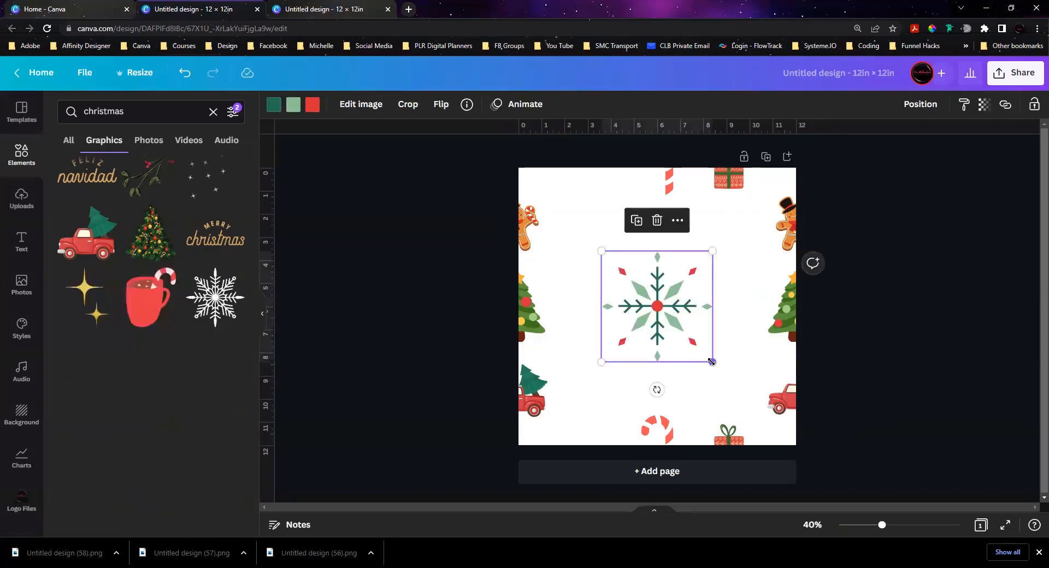
pyautogui.moveTo(711, 361); pyautogui.dragTo(586, 170)
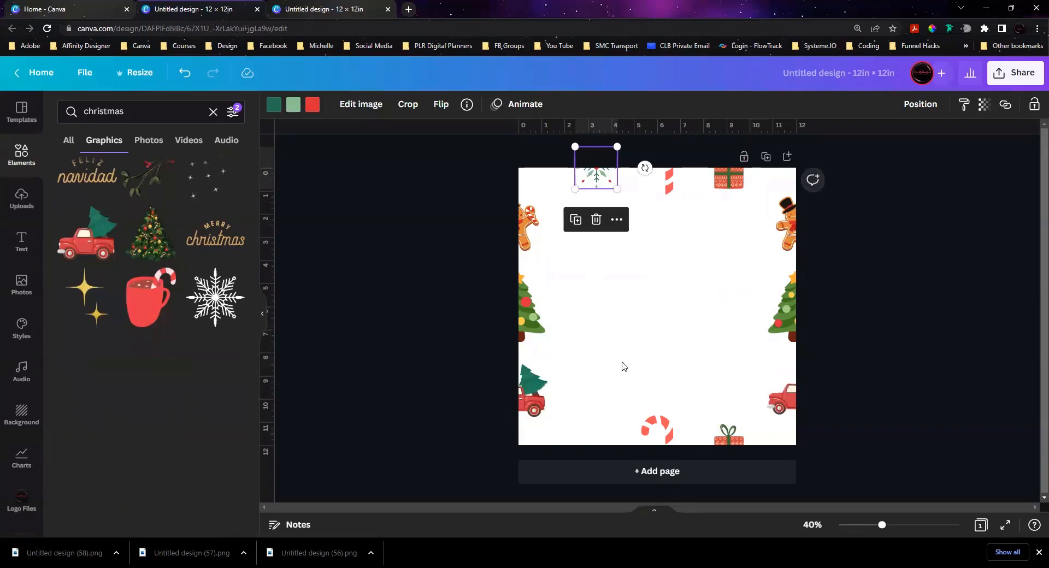
pyautogui.hotkey('ctrl', 'd')
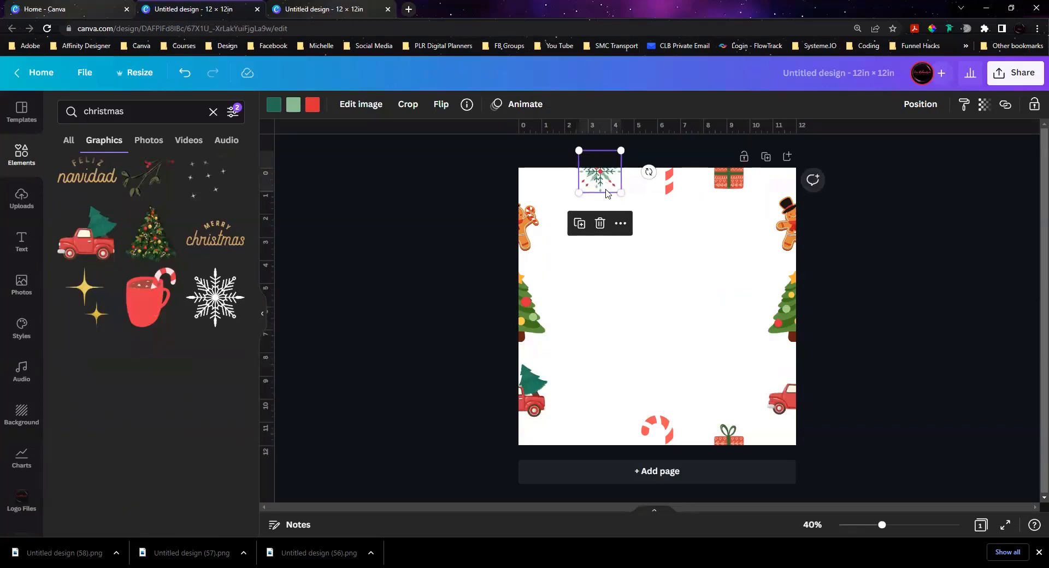
pyautogui.moveTo(606, 192); pyautogui.dragTo(601, 451)
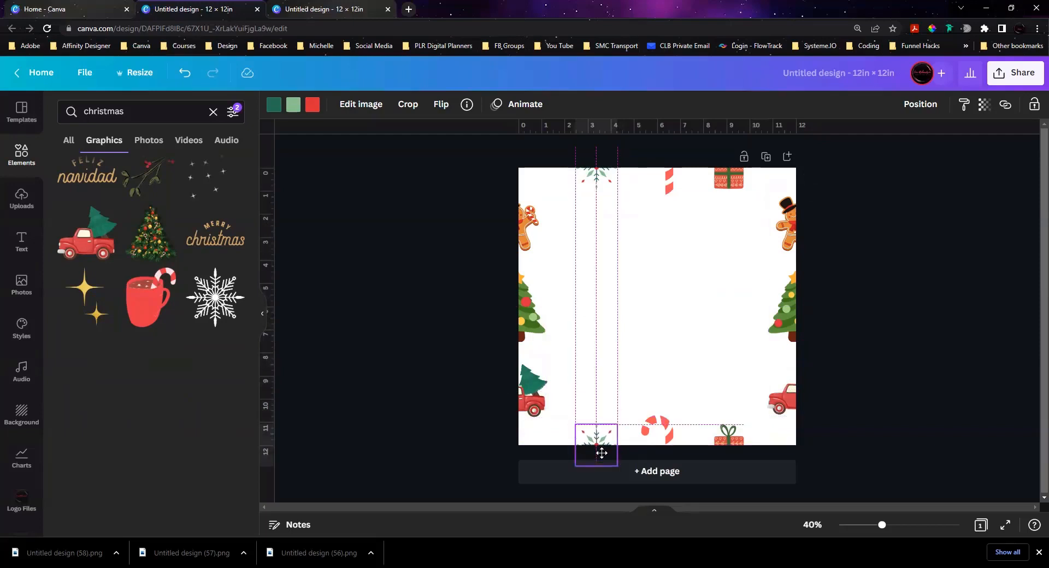
pyautogui.moveTo(602, 454); pyautogui.dragTo(603, 453)
pyautogui.click(860, 320)
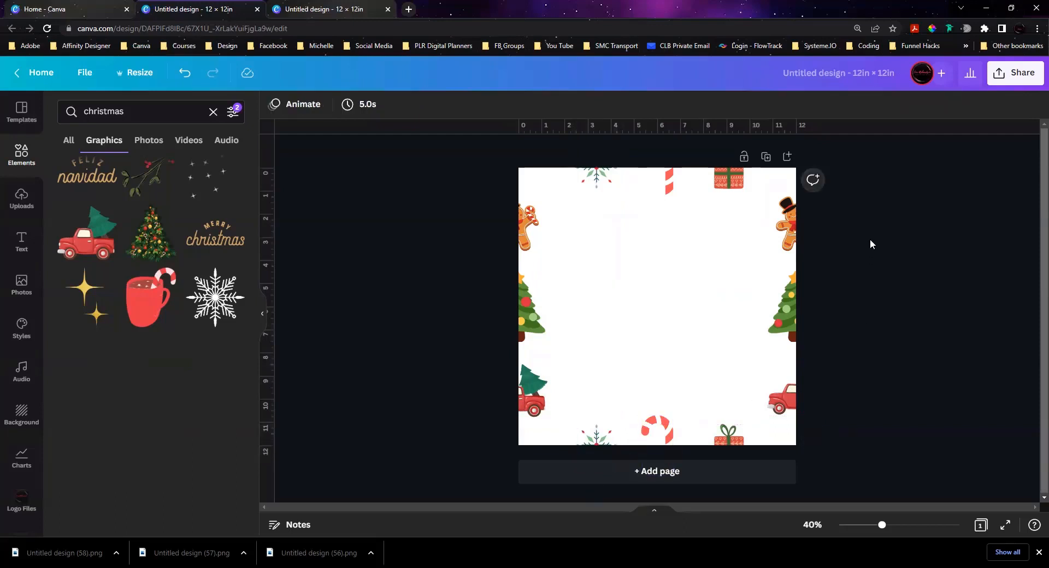
# Step: Download the tile design as a PNG
pyautogui.click(996, 73)
pyautogui.click(922, 364)
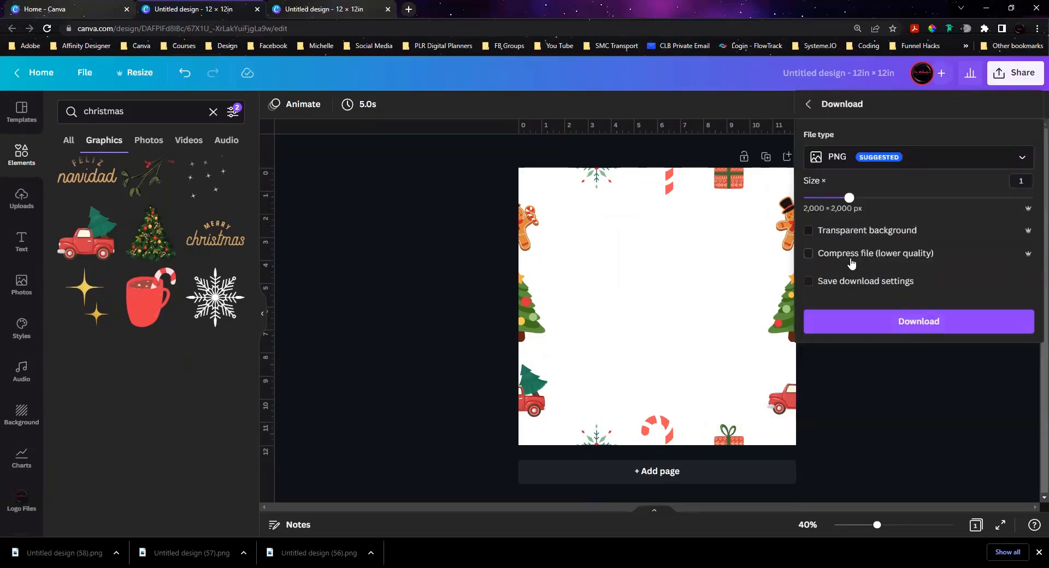
pyautogui.click(941, 326)
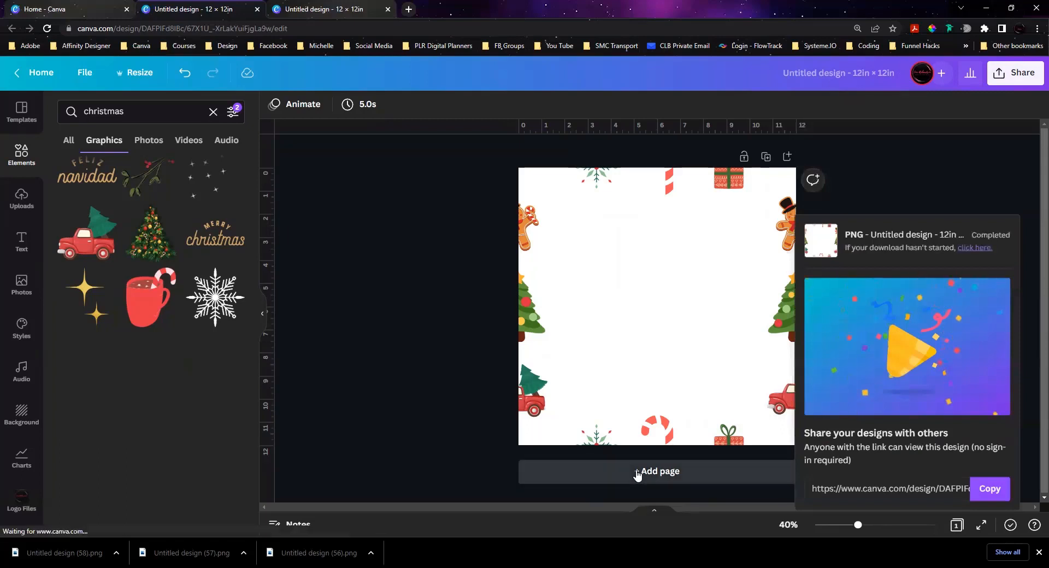
# Step: Add a second page and place the downloaded tile image in its upper-left corner, resized to 6 × 6 in
pyautogui.click(638, 472)
pyautogui.moveTo(76, 555); pyautogui.dragTo(624, 325)
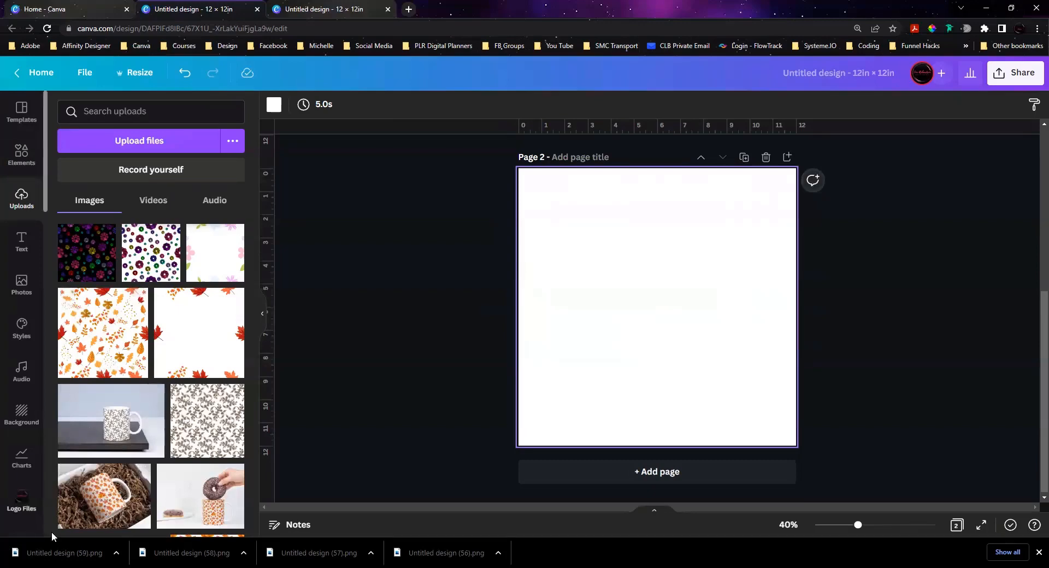
pyautogui.moveTo(612, 334); pyautogui.dragTo(629, 299)
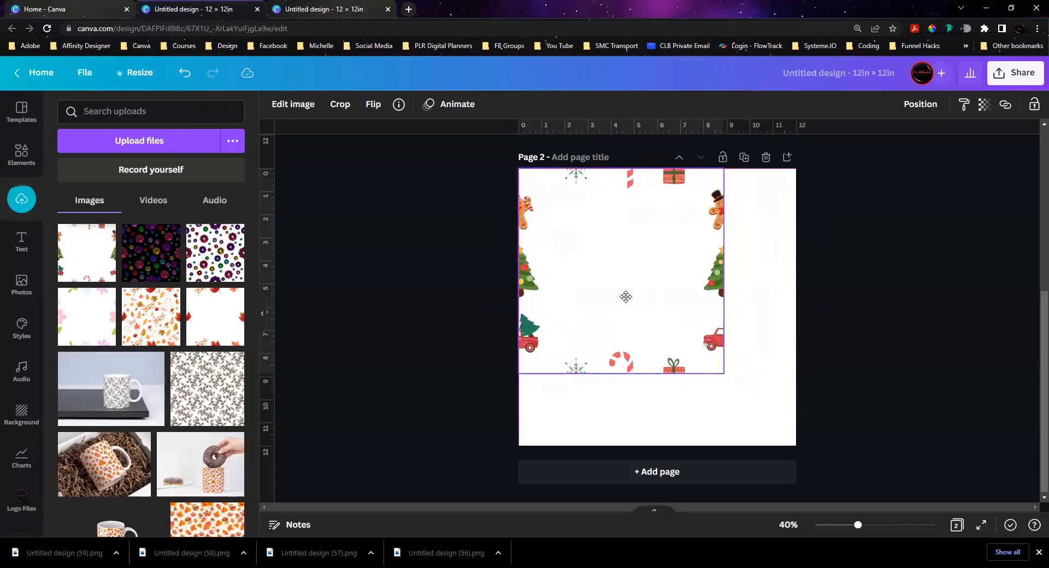
pyautogui.moveTo(723, 373); pyautogui.dragTo(646, 311)
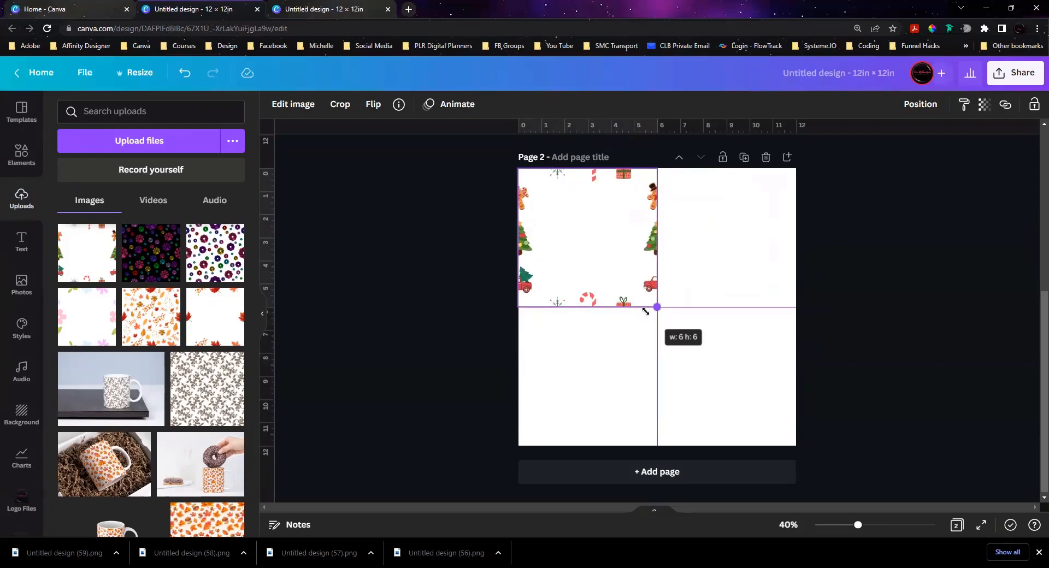
pyautogui.moveTo(647, 315); pyautogui.dragTo(647, 316)
# Step: Duplicate the 6 in tile image into the remaining quarters of page 2 to form a two-by-two test pattern
pyautogui.hotkey('ctrl', 'd')
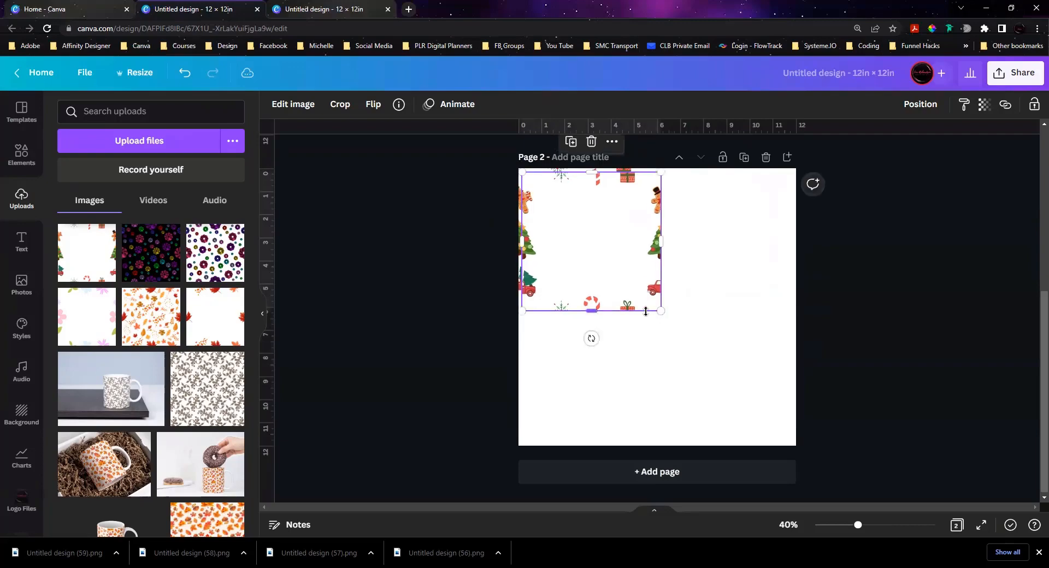
pyautogui.moveTo(611, 267); pyautogui.dragTo(595, 375)
pyautogui.hotkey('ctrl', 'd')
pyautogui.click(857, 348)
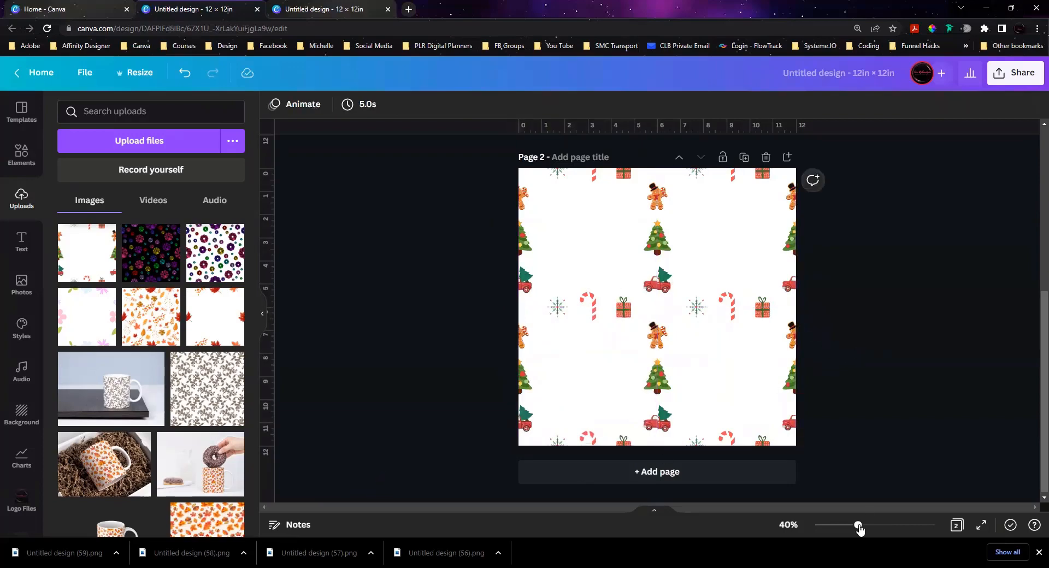
# Step: Add the red cocoa mug with the candy cane to page 1, shrink it beside the left gingerbread man, and tilt it clockwise
pyautogui.moveTo(858, 526)
pyautogui.mouseDown()
pyautogui.moveTo(885, 531)
pyautogui.moveTo(864, 528)
pyautogui.mouseUp()
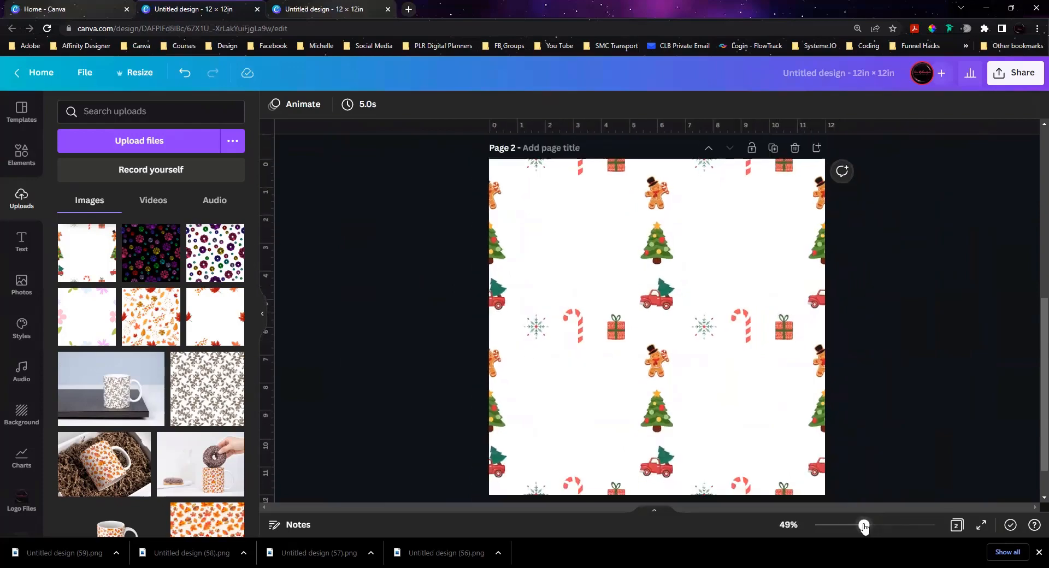
pyautogui.scroll(5, 898, 369)
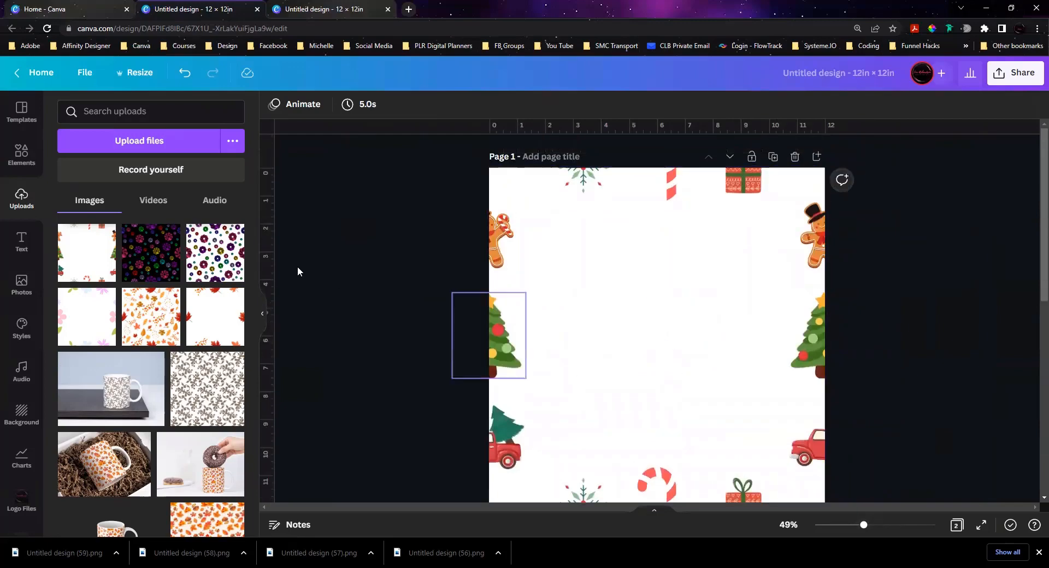
pyautogui.click(22, 156)
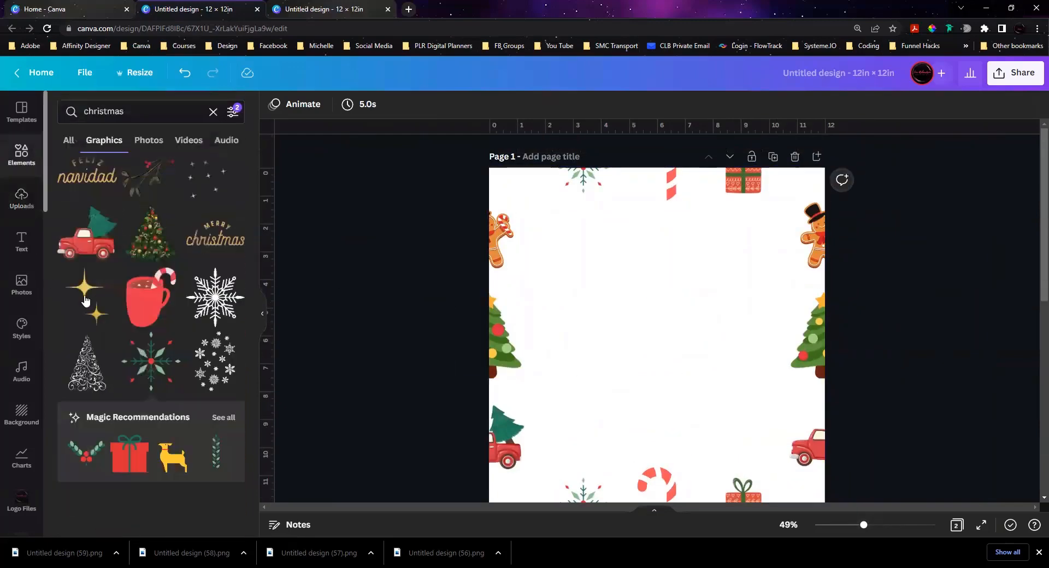
pyautogui.click(147, 298)
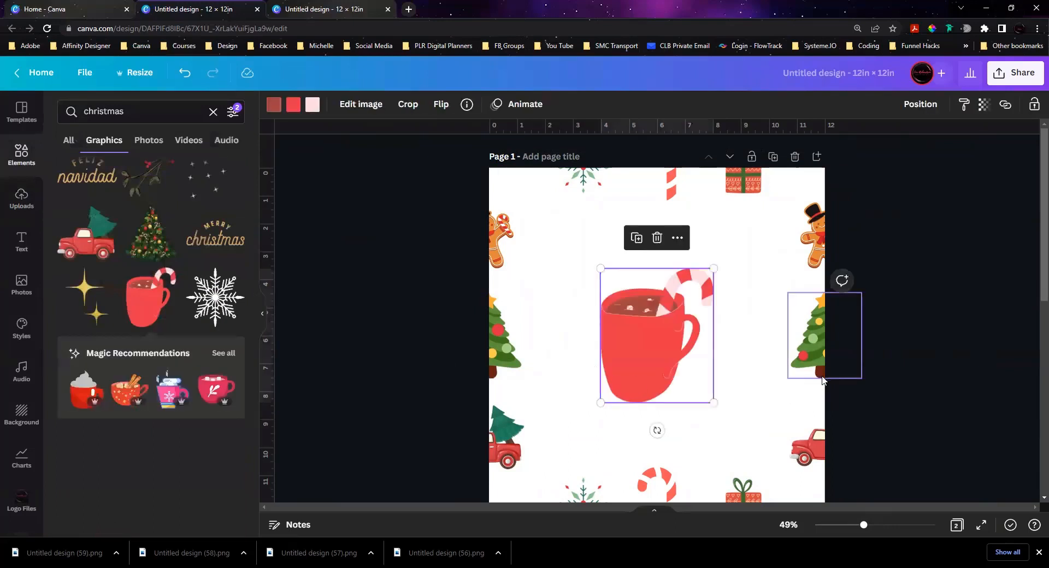
pyautogui.moveTo(714, 404); pyautogui.dragTo(633, 308)
pyautogui.moveTo(569, 261); pyautogui.dragTo(548, 234)
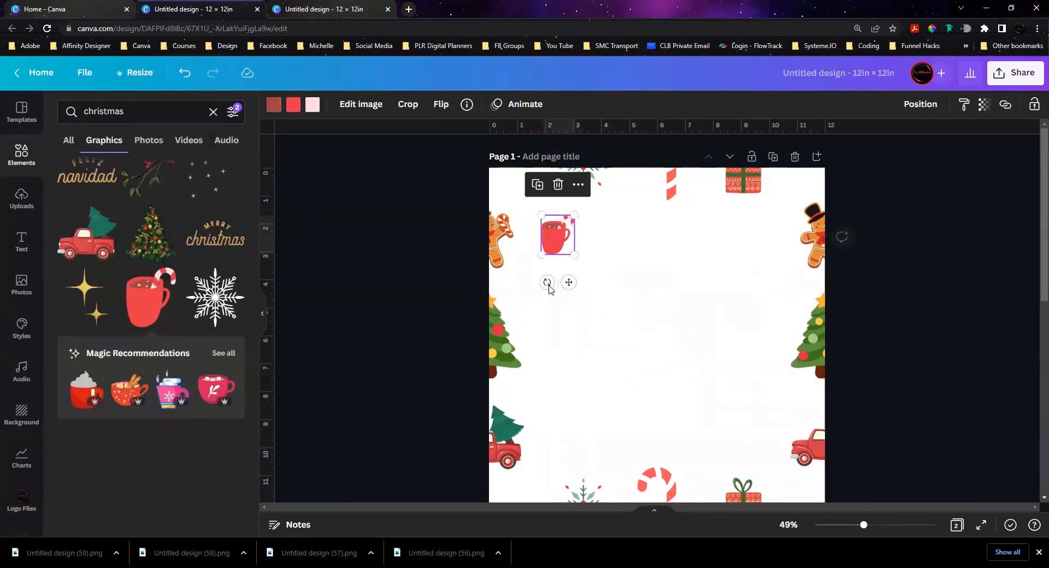
pyautogui.moveTo(547, 282); pyautogui.dragTo(526, 271)
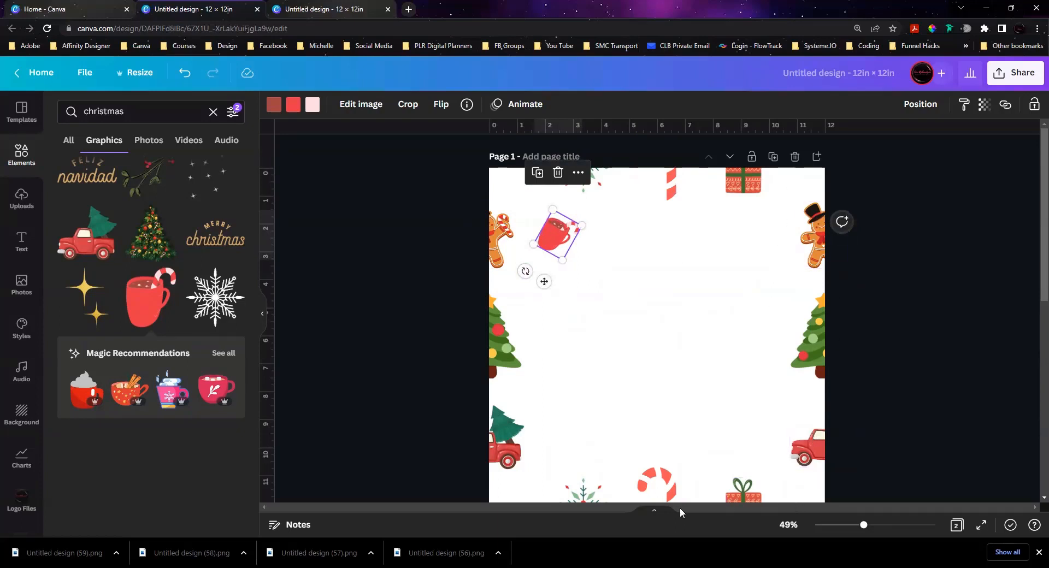
# Step: Duplicate the Christmas tree inside page 1, shrink it, and spread four small copies over the upper middle, below the gift box, and the lower area
pyautogui.click(809, 346)
pyautogui.keyDown('alt'); pyautogui.moveTo(809, 347); pyautogui.dragTo(642, 304); pyautogui.keyUp('alt')
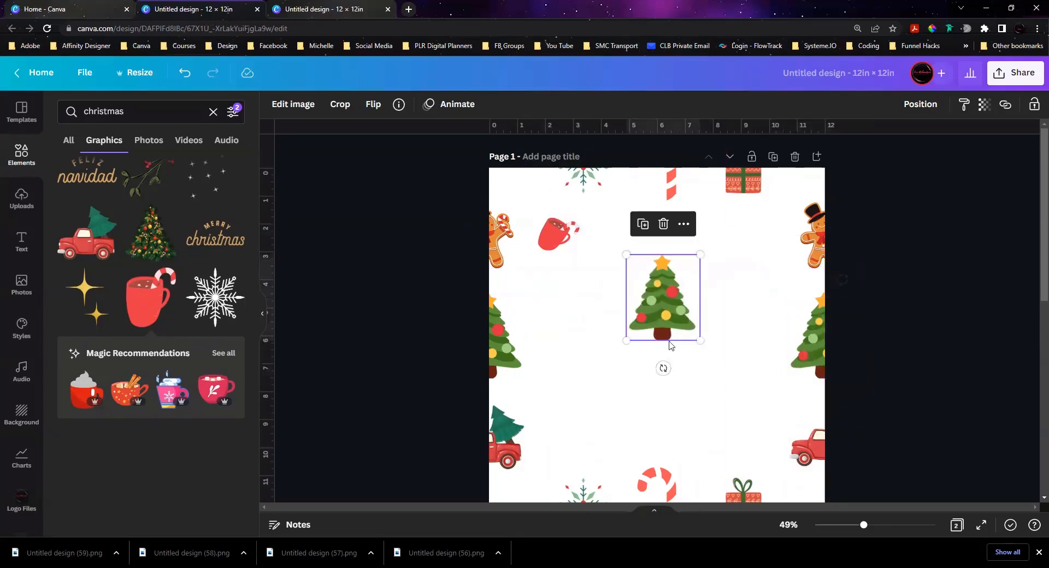
pyautogui.moveTo(692, 332); pyautogui.dragTo(657, 291)
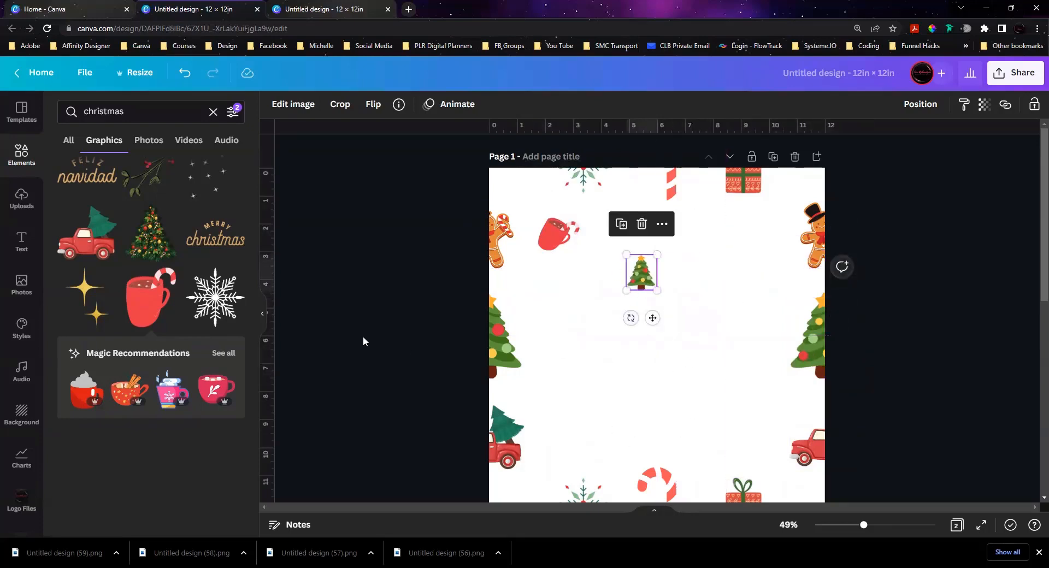
pyautogui.hotkey('ctrl', 'd')
pyautogui.hotkey('ctrl', 'd')
pyautogui.hotkey('ctrl', 'd')
pyautogui.hotkey('ctrl', 'd')
pyautogui.hotkey('ctrl', 'd')
pyautogui.hotkey('ctrl', 'd')
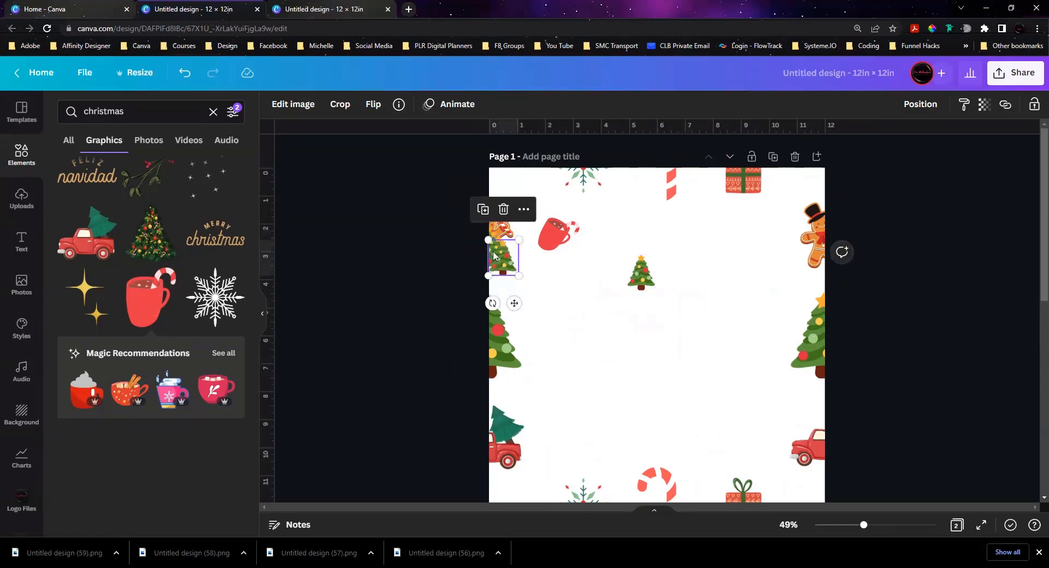
pyautogui.moveTo(494, 255); pyautogui.dragTo(697, 448)
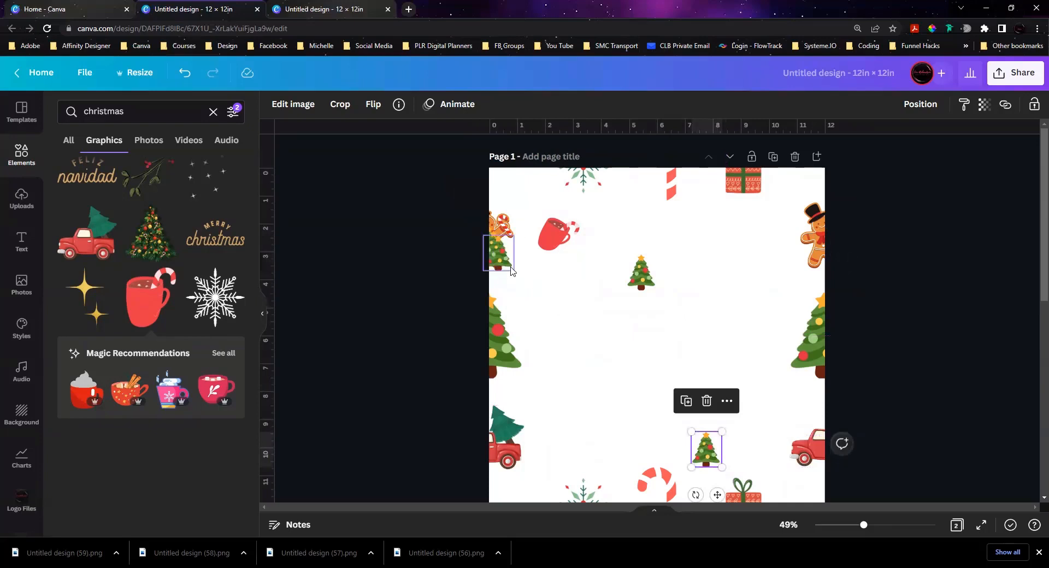
pyautogui.moveTo(512, 270); pyautogui.dragTo(538, 486)
pyautogui.moveTo(480, 241); pyautogui.dragTo(776, 389)
# Step: Duplicate the gingerbread man as three smaller copies, placed beside the top candy cane, next to the right truck, and next to the left truck
pyautogui.click(503, 242)
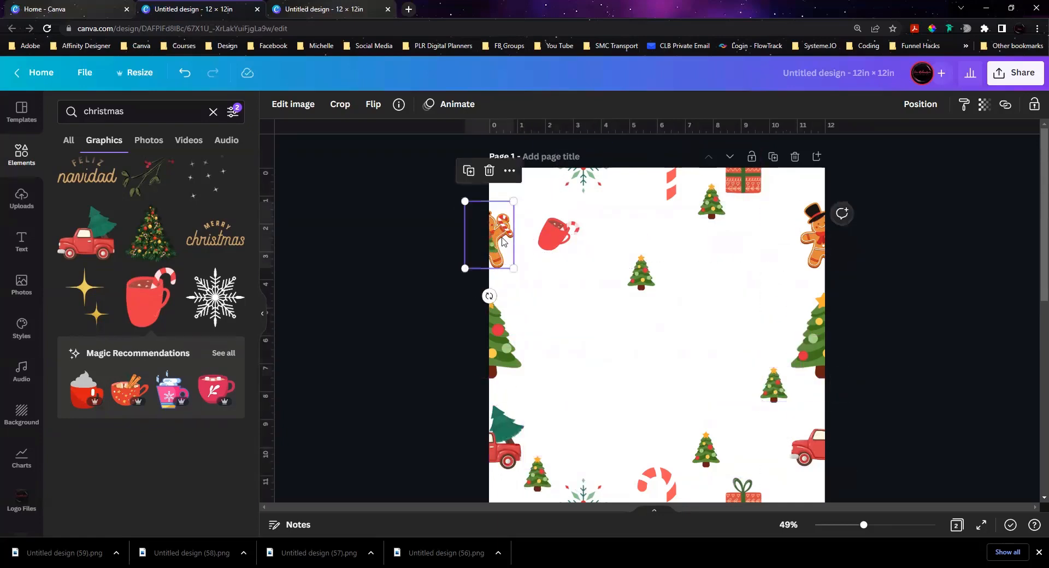
pyautogui.hotkey('ctrl', 'd')
pyautogui.moveTo(502, 242); pyautogui.dragTo(632, 191)
pyautogui.hotkey('ctrl', 'd')
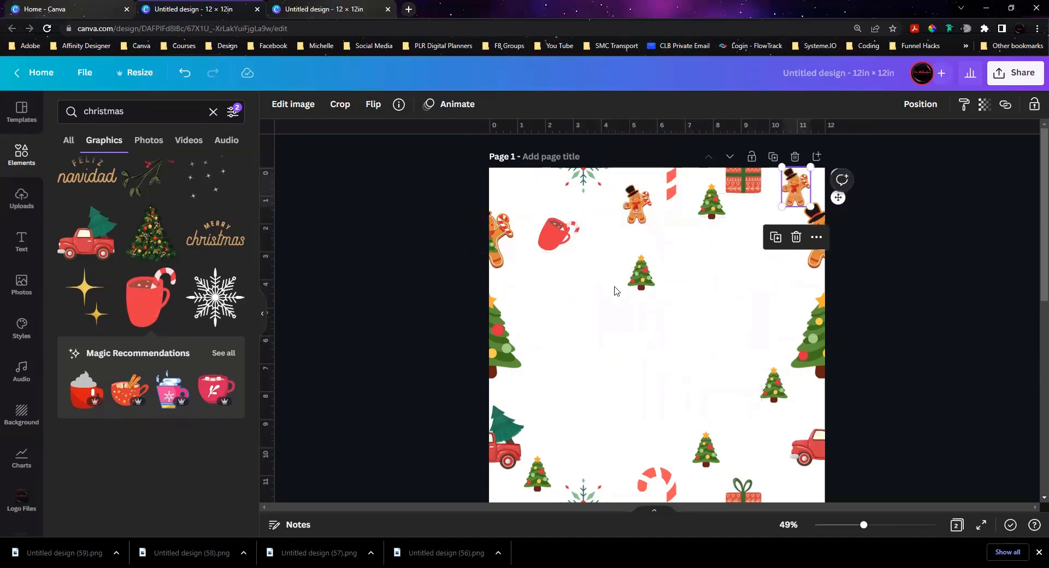
pyautogui.moveTo(802, 196); pyautogui.dragTo(569, 450)
pyautogui.hotkey('ctrl', 'd')
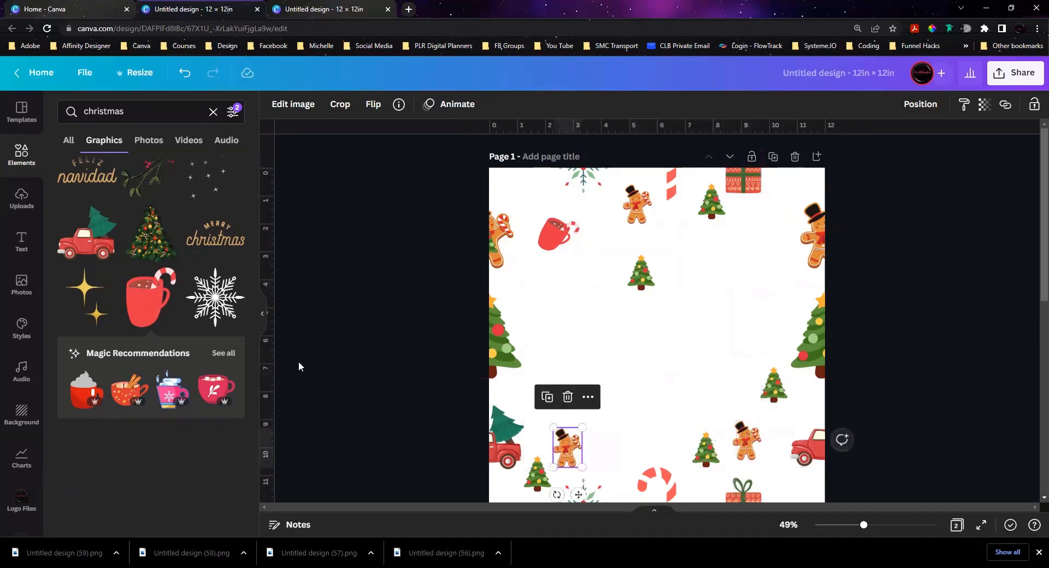
# Step: Duplicate the mug as two smaller copies, one between the top gift box and right gingerbread man, one rotated above the bottom candy cane
pyautogui.click(558, 233)
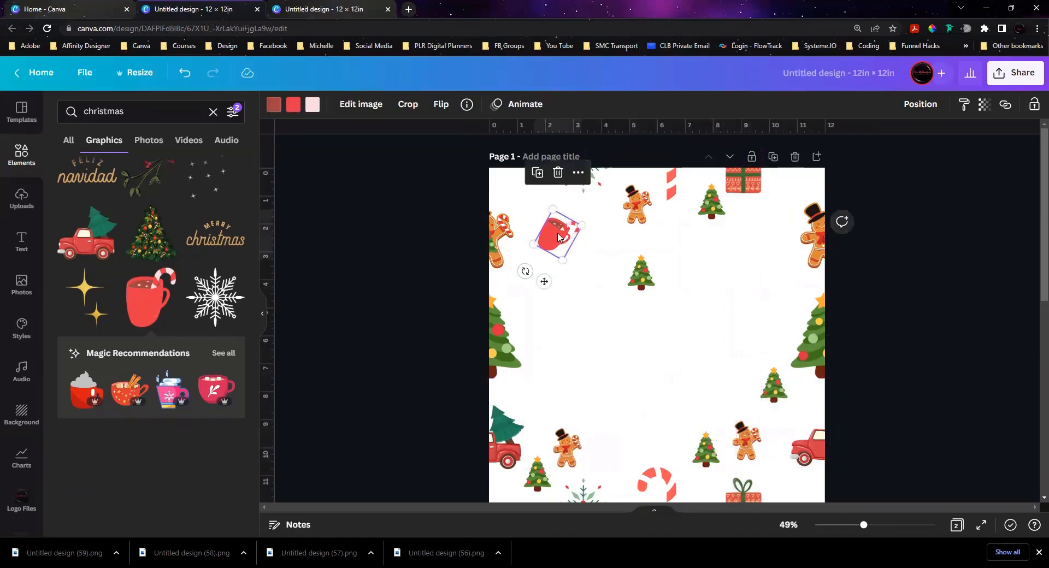
pyautogui.hotkey('ctrl', 'd')
pyautogui.moveTo(558, 233); pyautogui.dragTo(661, 239)
pyautogui.moveTo(691, 237); pyautogui.dragTo(646, 464)
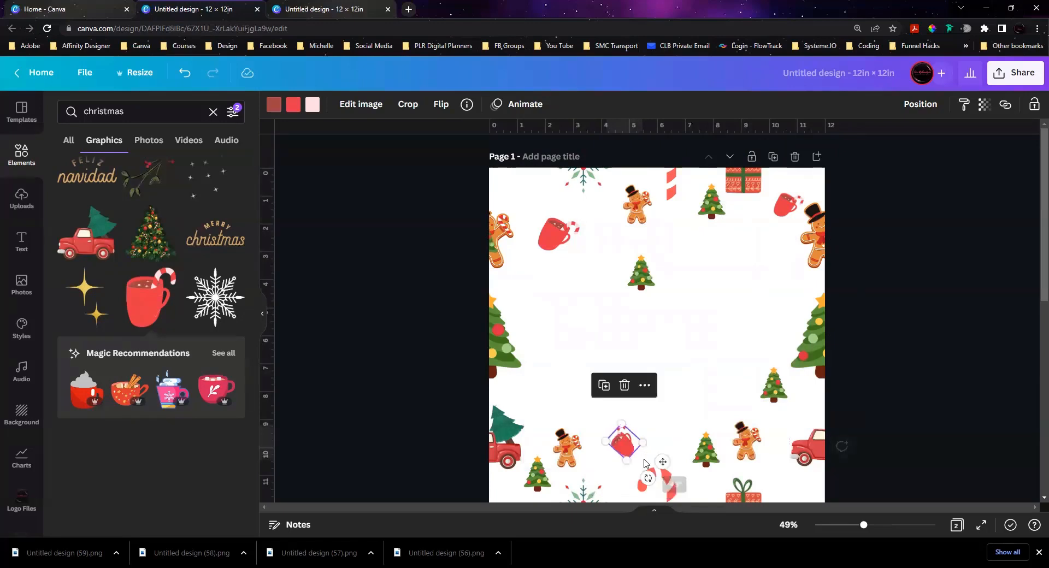
# Step: Duplicate the top snowflake on page 1, shrink it, and spread small copies beside the lower gift box, along the left side, and across the upper middle
pyautogui.click(599, 179)
pyautogui.hotkey('ctrl', 'd')
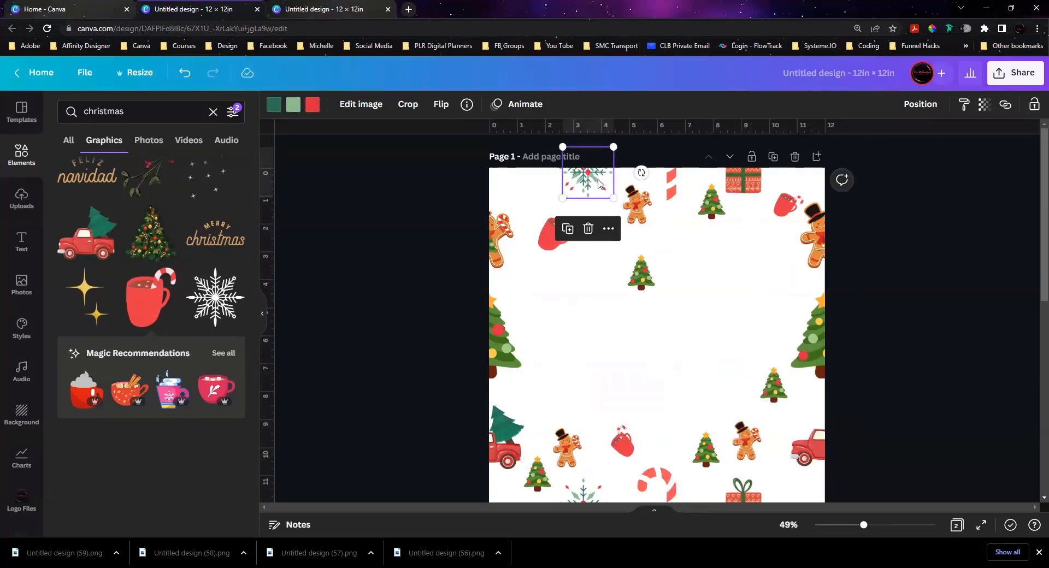
pyautogui.moveTo(599, 179); pyautogui.dragTo(773, 476)
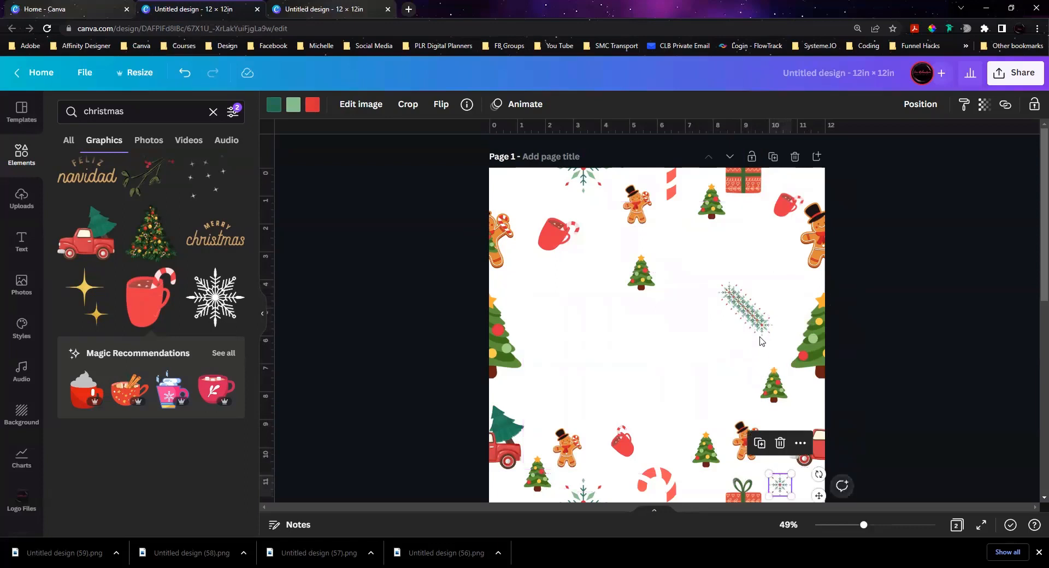
pyautogui.moveTo(777, 482); pyautogui.dragTo(523, 200)
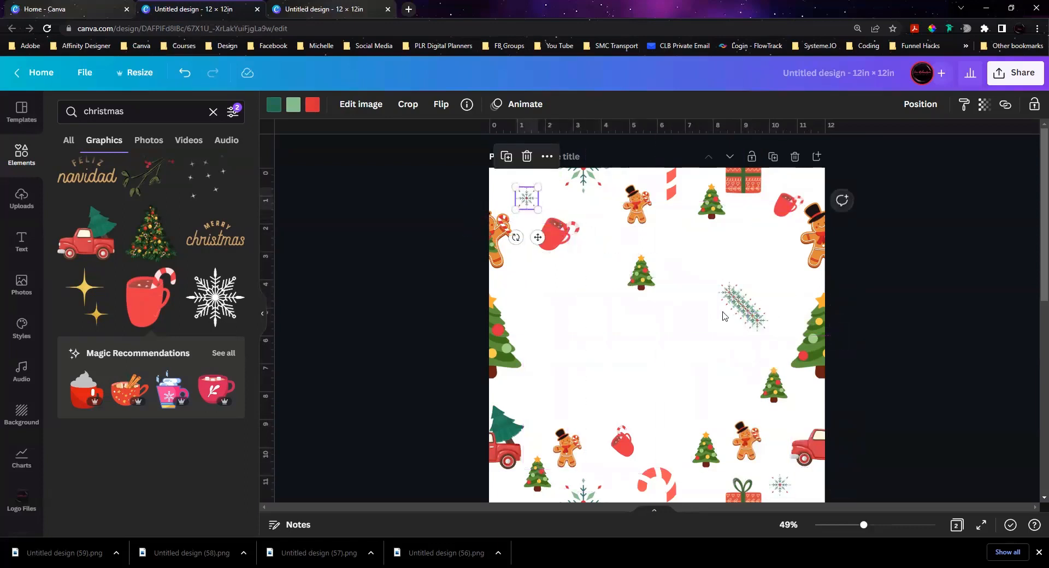
pyautogui.moveTo(757, 321); pyautogui.dragTo(533, 405)
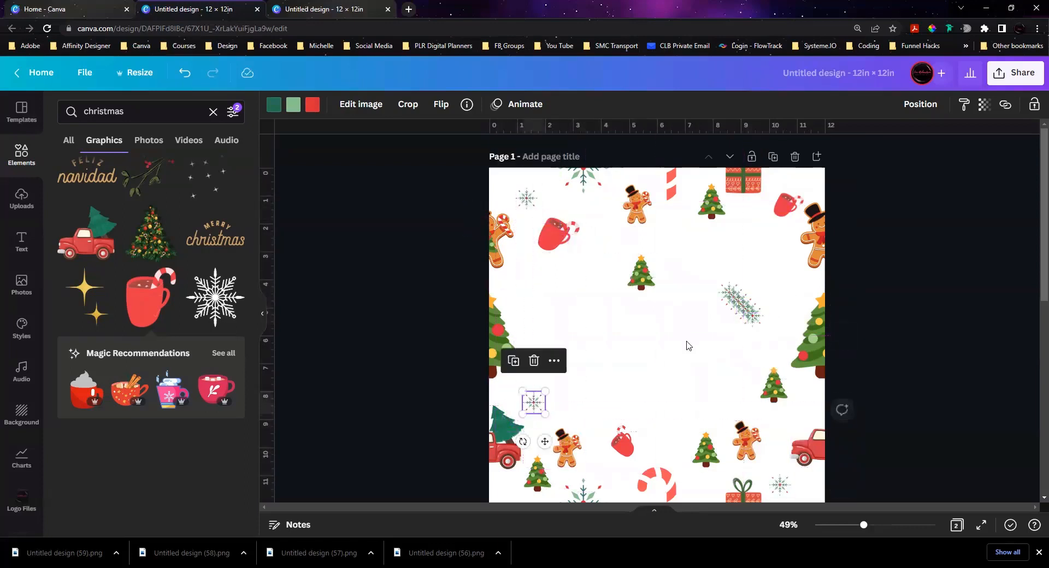
pyautogui.moveTo(742, 309); pyautogui.dragTo(538, 293)
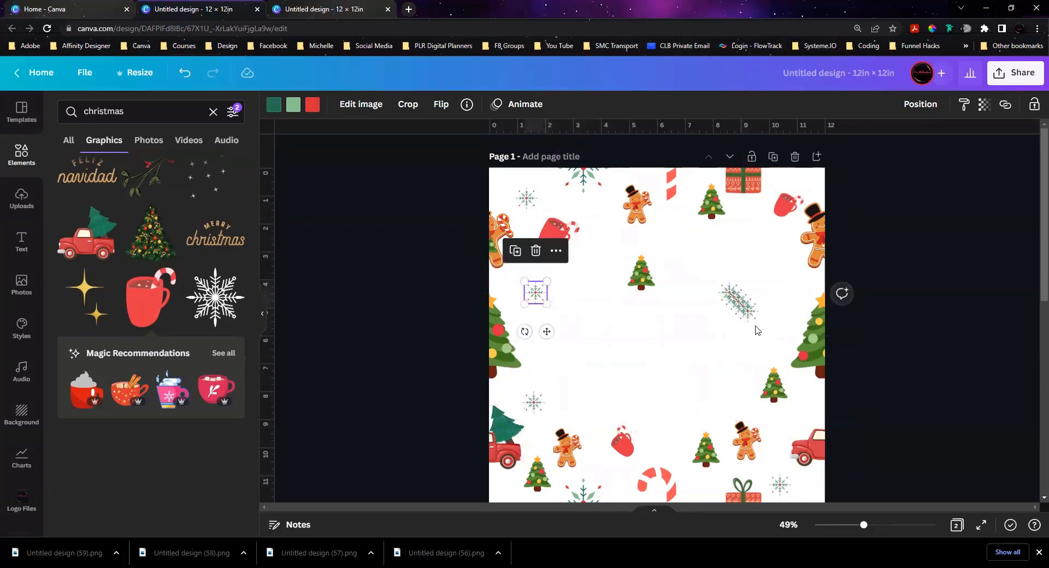
pyautogui.moveTo(738, 300); pyautogui.dragTo(701, 248)
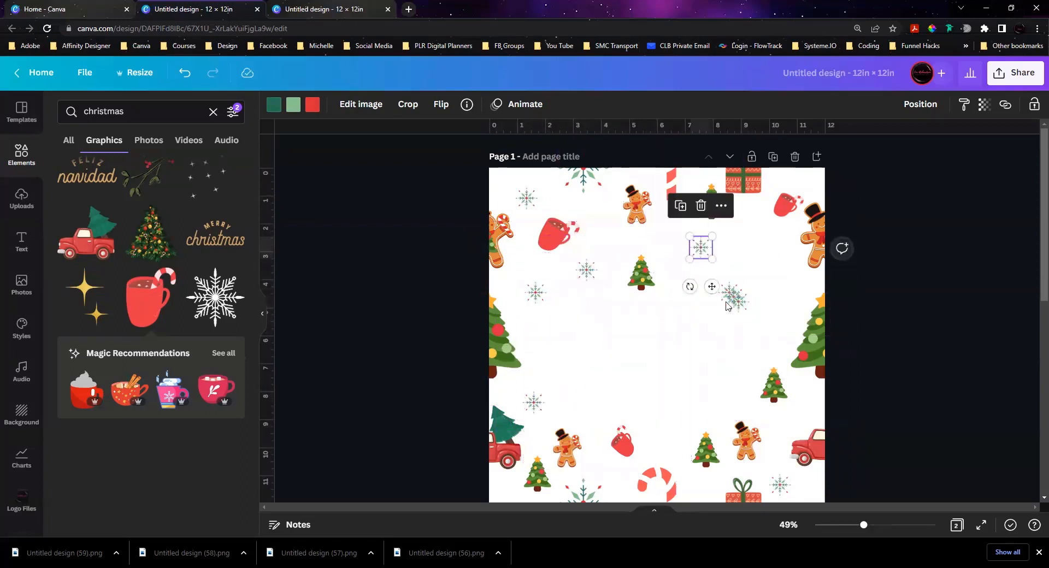
# Step: Switch to the autumn leaf pattern design and download only its page 1 as a PNG
pyautogui.click(368, 16)
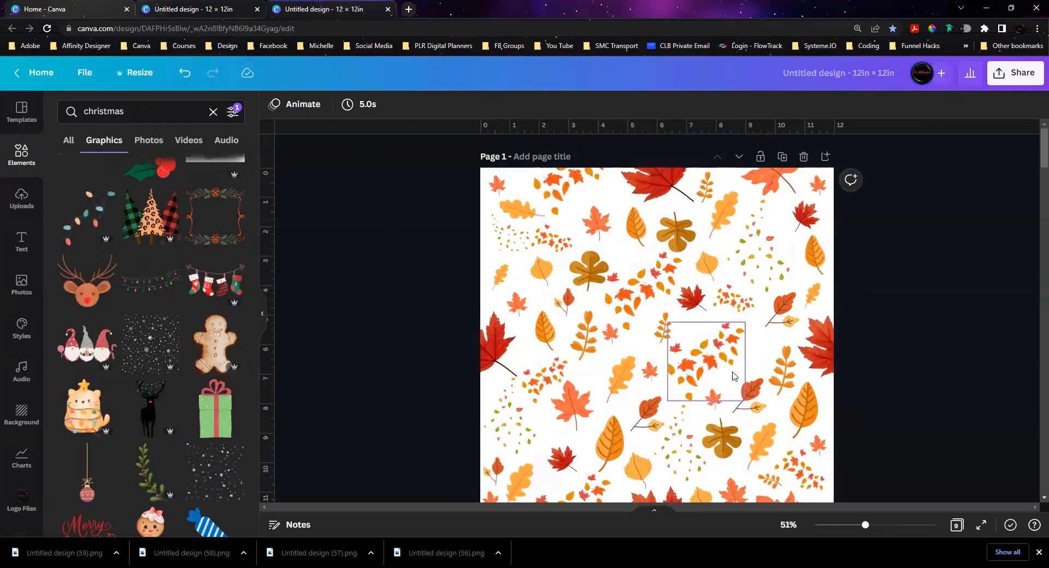
pyautogui.scroll(-3, 737, 316)
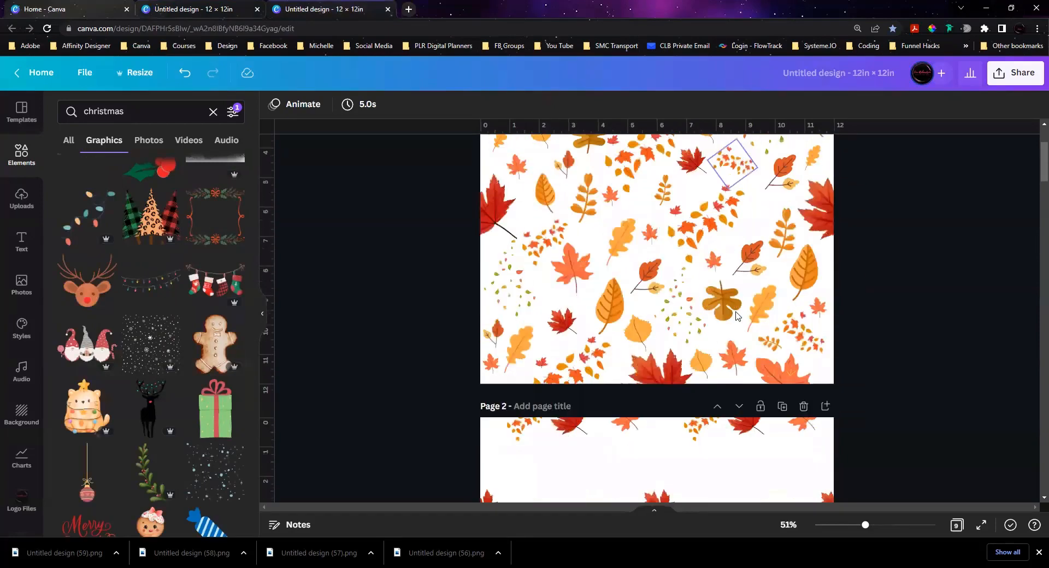
pyautogui.scroll(-8, 737, 315)
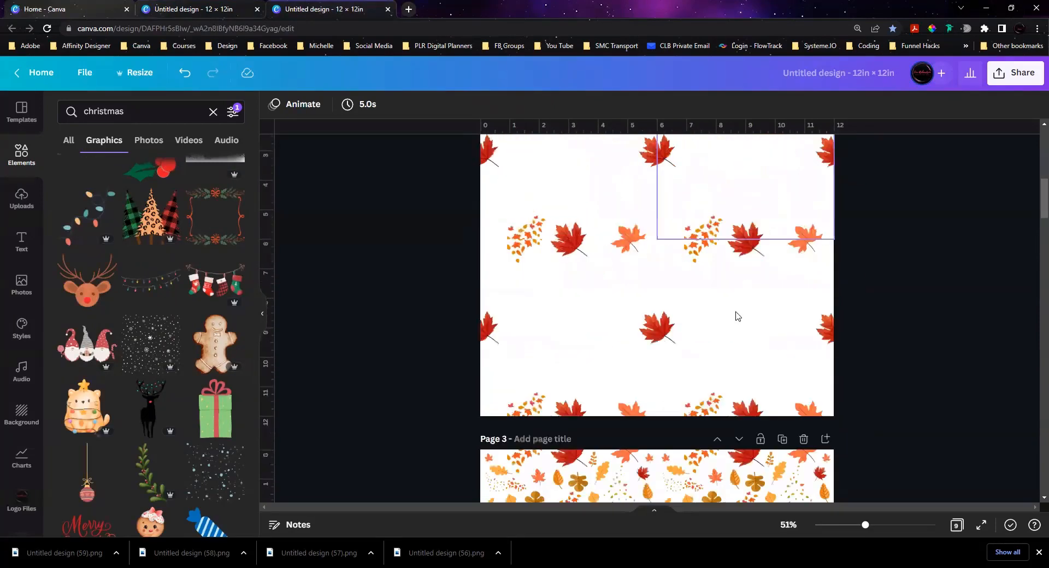
pyautogui.scroll(-2, 737, 316)
pyautogui.scroll(13, 737, 316)
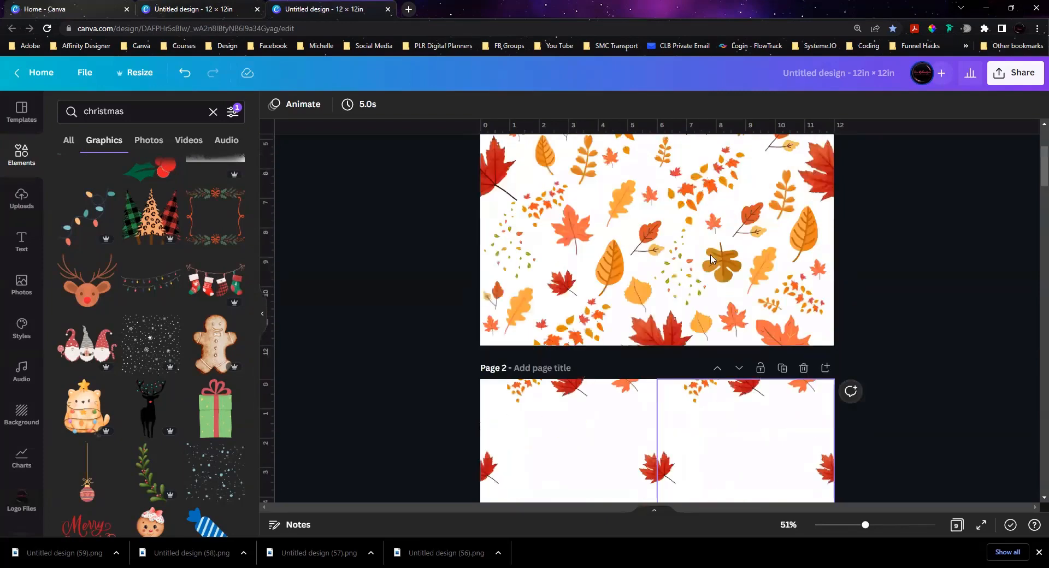
pyautogui.click(1010, 72)
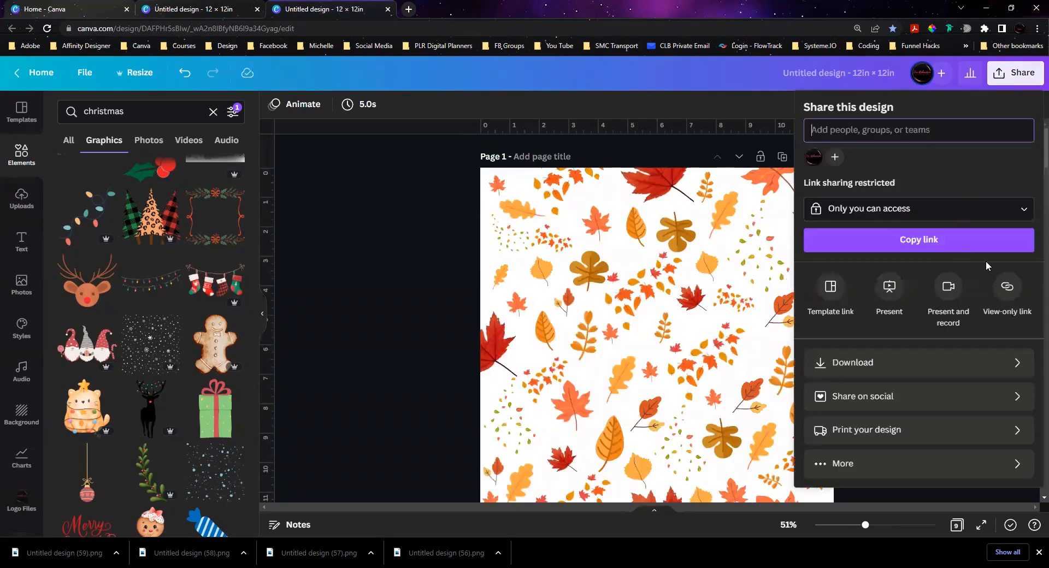
pyautogui.click(947, 364)
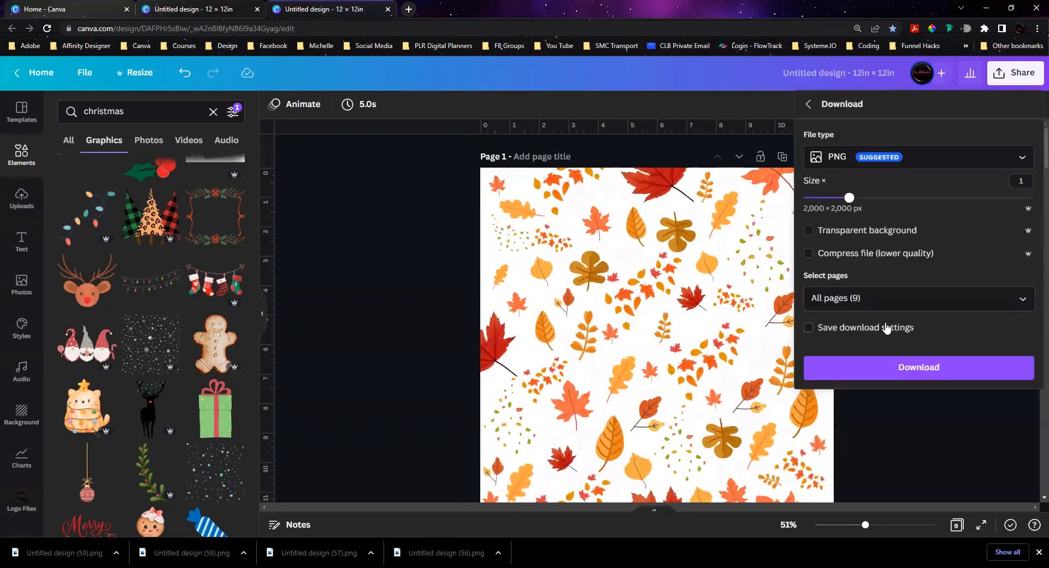
pyautogui.click(1016, 299)
pyautogui.click(1015, 334)
pyautogui.click(1015, 362)
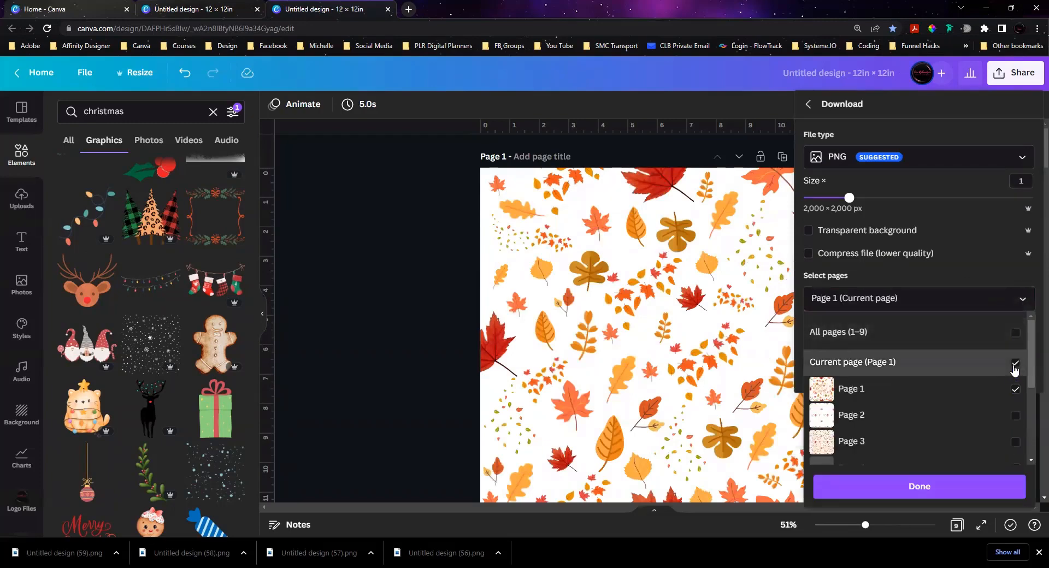
pyautogui.click(951, 488)
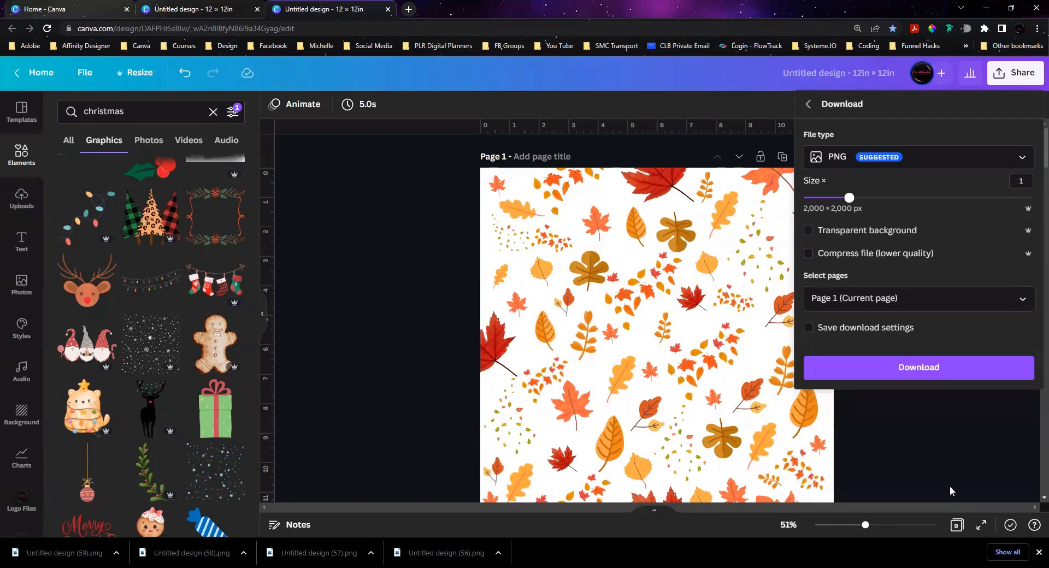
pyautogui.click(941, 372)
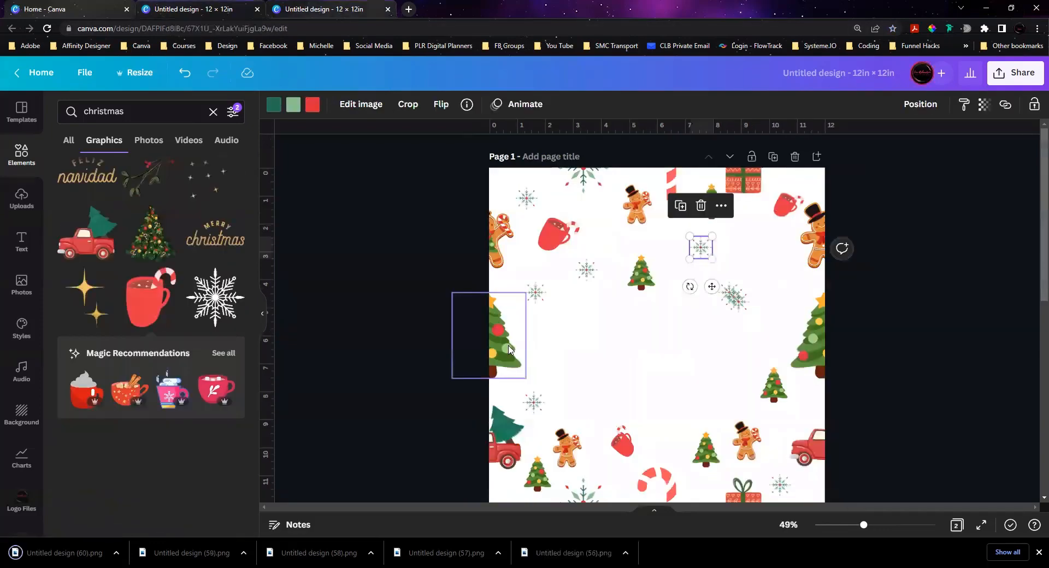
# Step: Return to the Christmas design, add a blank page 3, and place the downloaded Untitled design (60).png on it
pyautogui.scroll(-5, 546, 416)
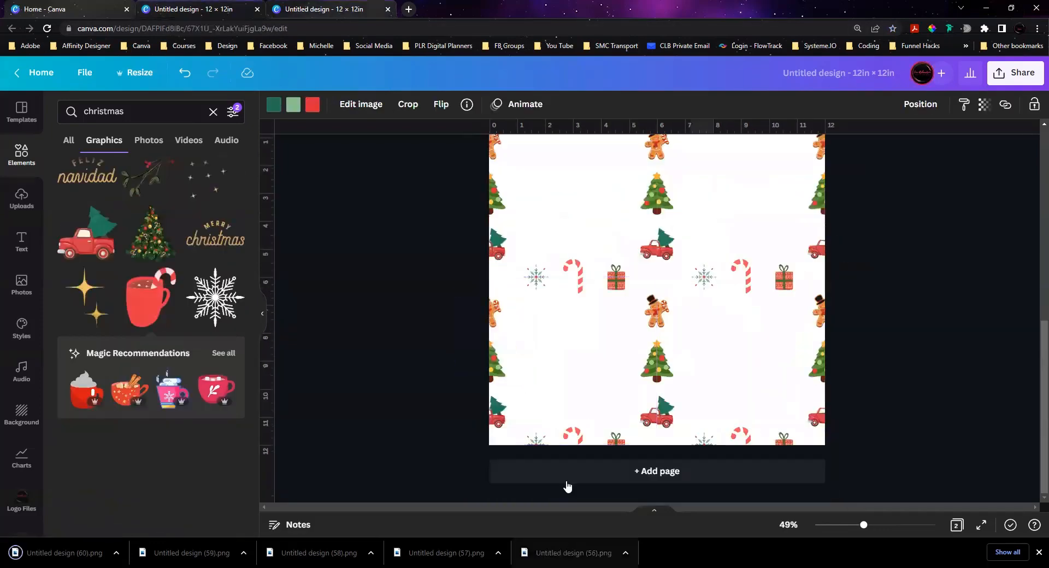
pyautogui.click(567, 481)
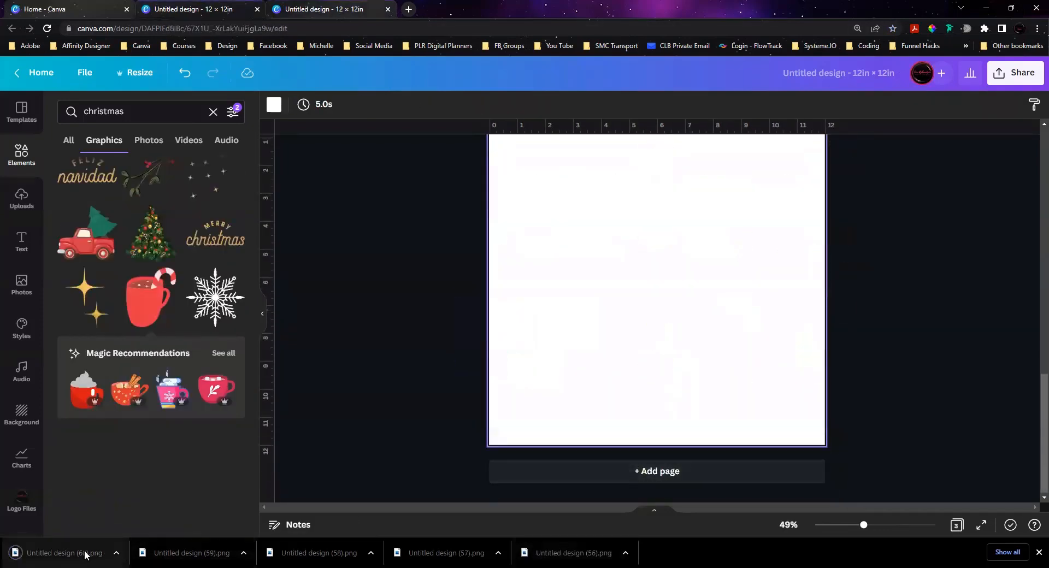
pyautogui.moveTo(84, 553); pyautogui.dragTo(612, 345)
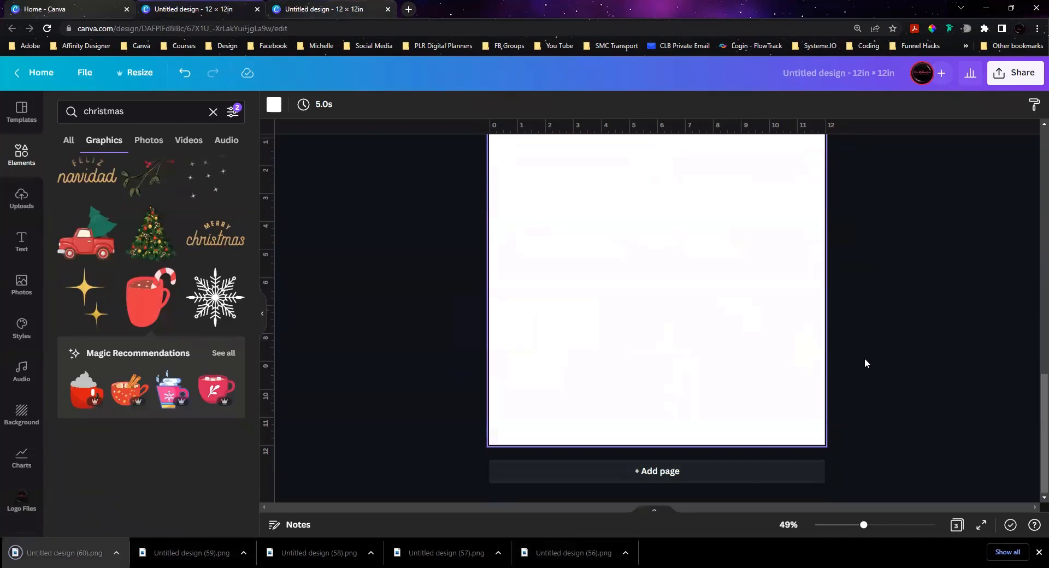
pyautogui.scroll(3, 866, 359)
pyautogui.scroll(-1, 866, 359)
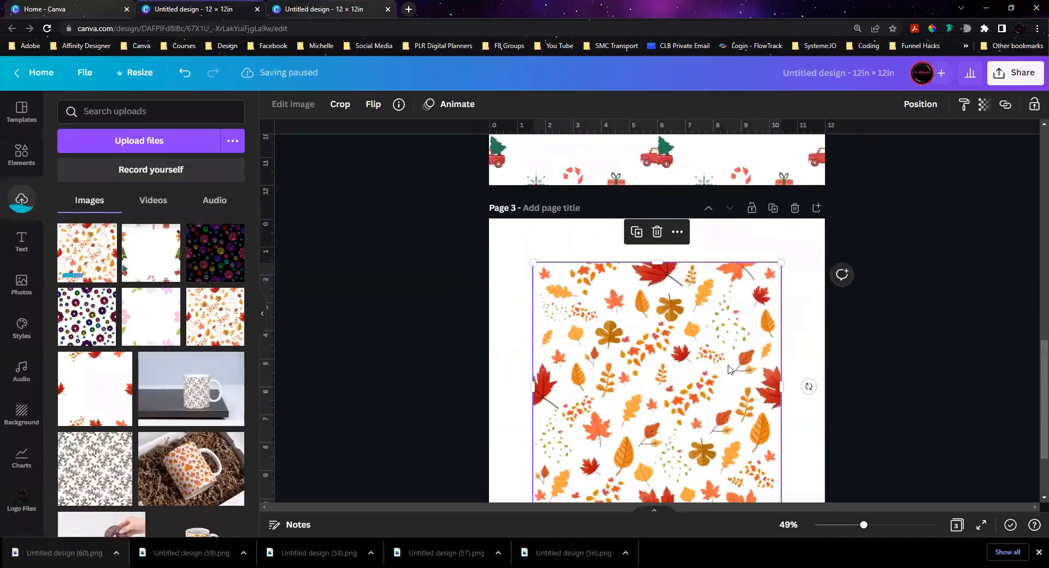
# Step: Fit the leaf tile into the upper-left quarter of page 3 and fill the other three quarters with edge-aligned copies
pyautogui.moveTo(732, 368); pyautogui.dragTo(686, 324)
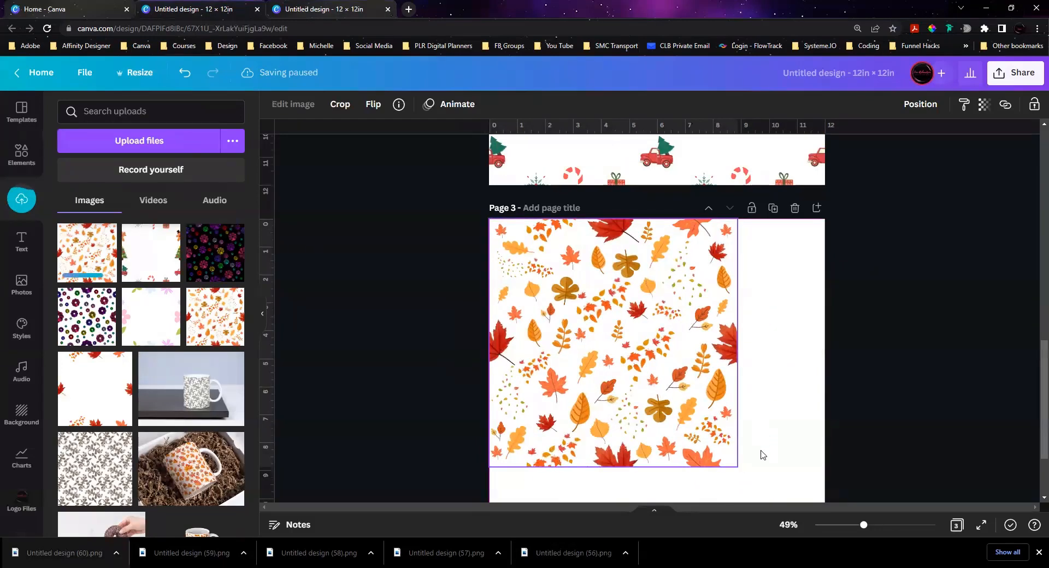
pyautogui.moveTo(738, 466); pyautogui.dragTo(665, 378)
pyautogui.hotkey('ctrl', 'd')
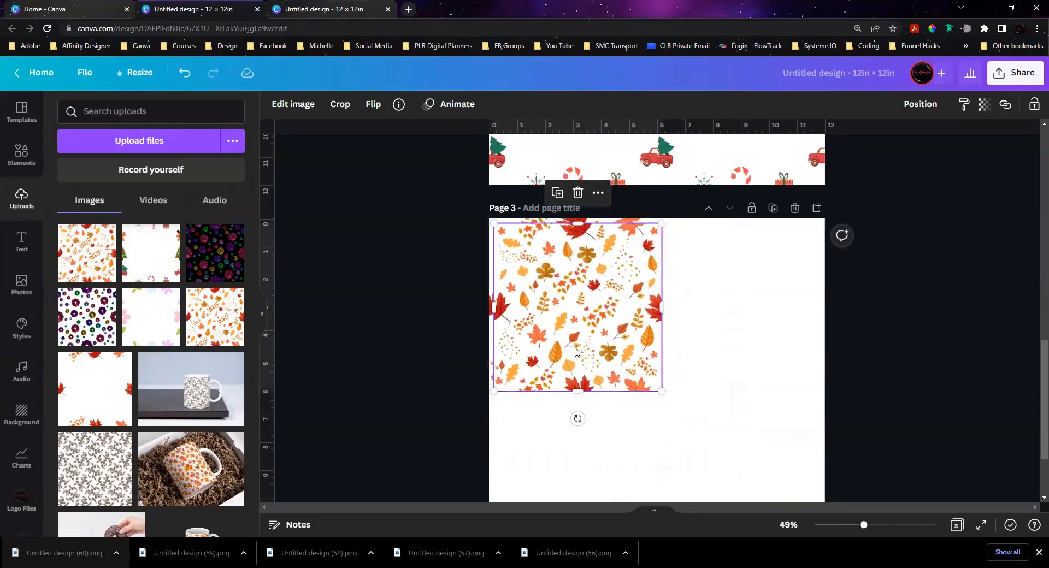
pyautogui.moveTo(577, 353); pyautogui.dragTo(736, 344)
pyautogui.hotkey('ctrl', 'd')
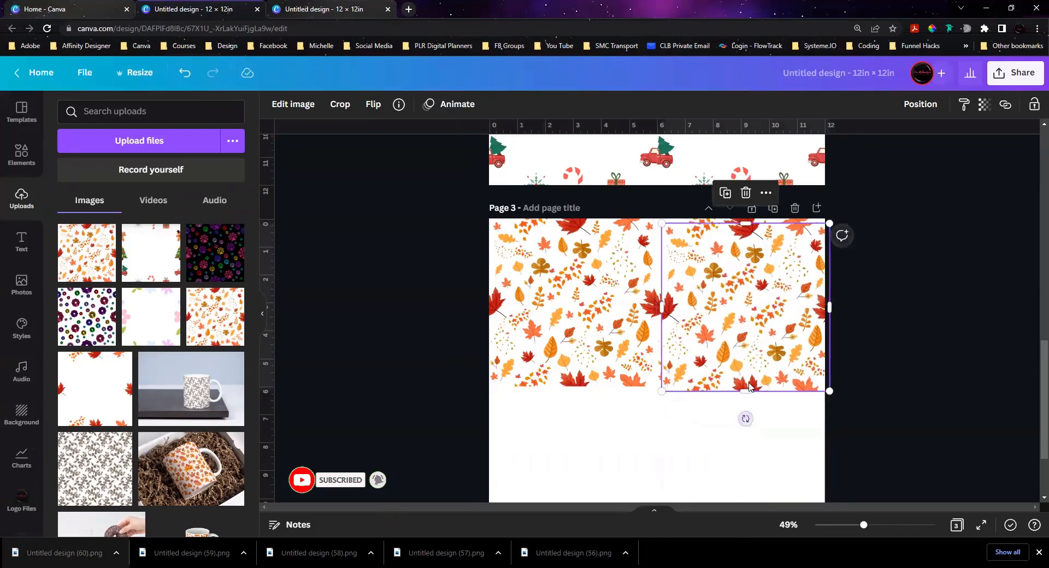
pyautogui.moveTo(751, 310); pyautogui.dragTo(747, 473)
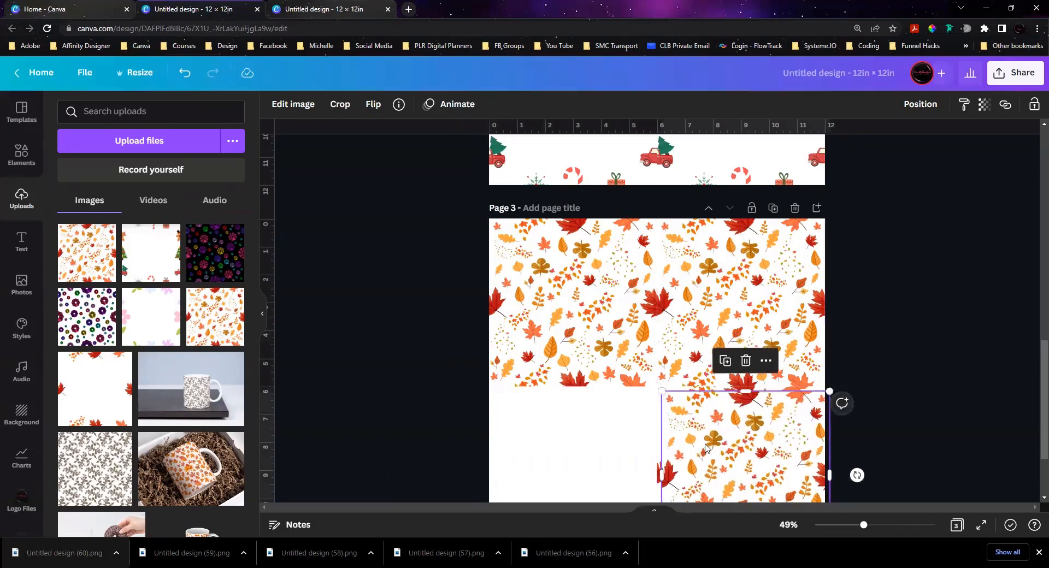
pyautogui.moveTo(705, 449); pyautogui.dragTo(537, 434)
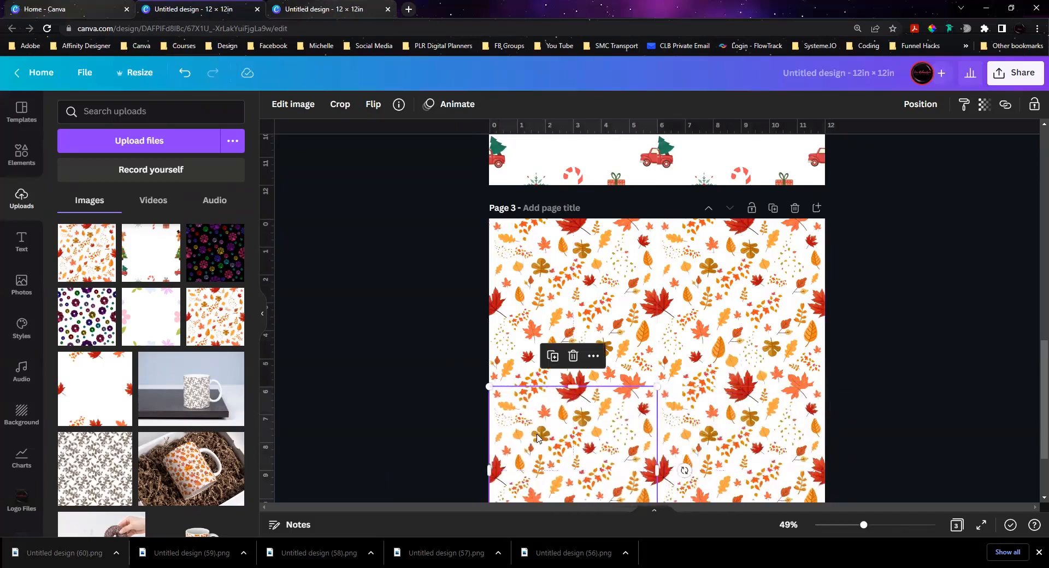
pyautogui.click(932, 342)
# Step: Examine the seams between the four leaf tiles on page 3 at close range and at full-page view
pyautogui.scroll(-2, 932, 342)
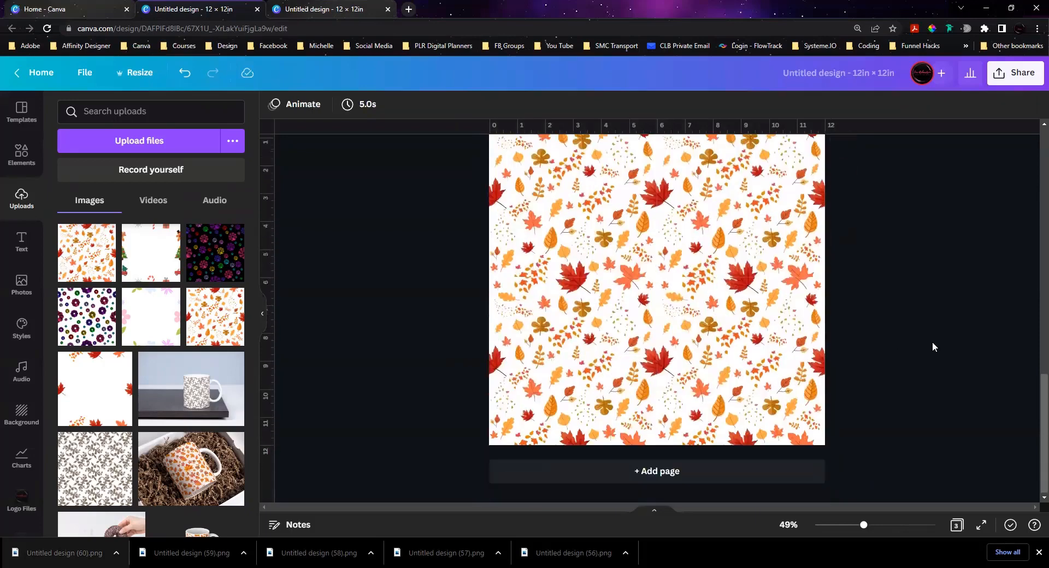
pyautogui.moveTo(863, 525); pyautogui.dragTo(868, 525)
pyautogui.click(890, 528)
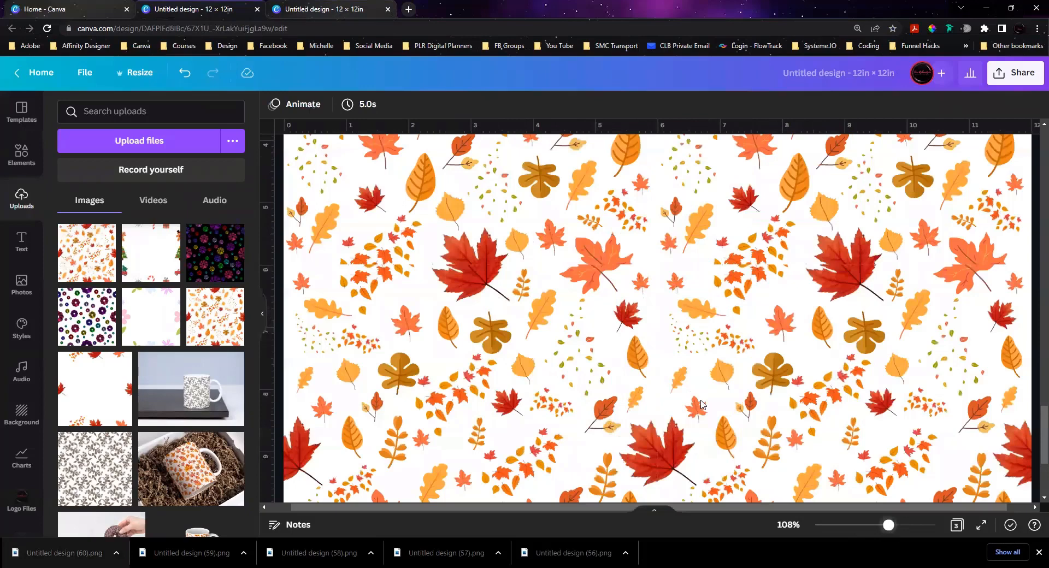
pyautogui.scroll(1, 701, 404)
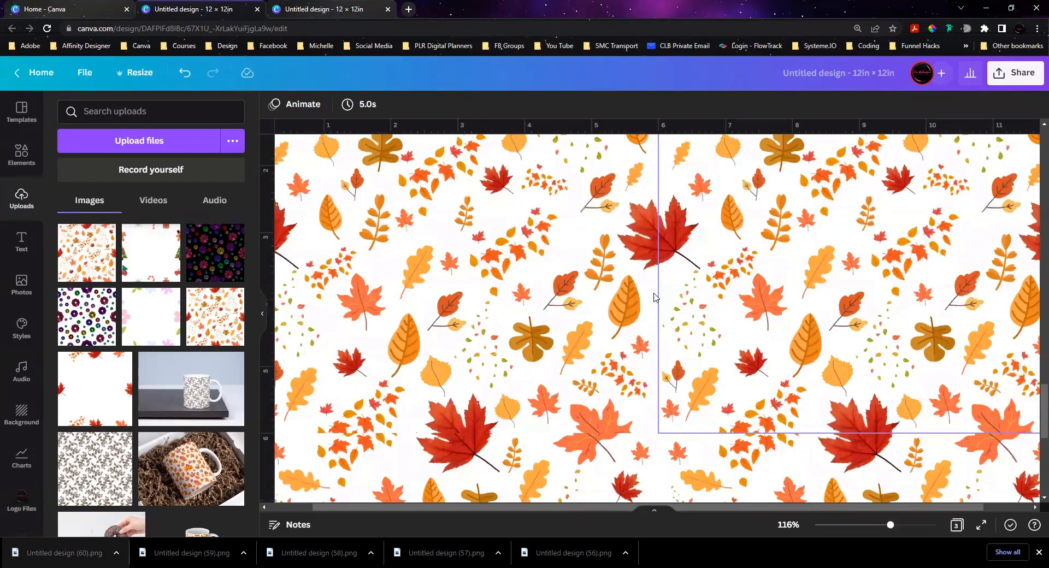
pyautogui.scroll(2, 857, 488)
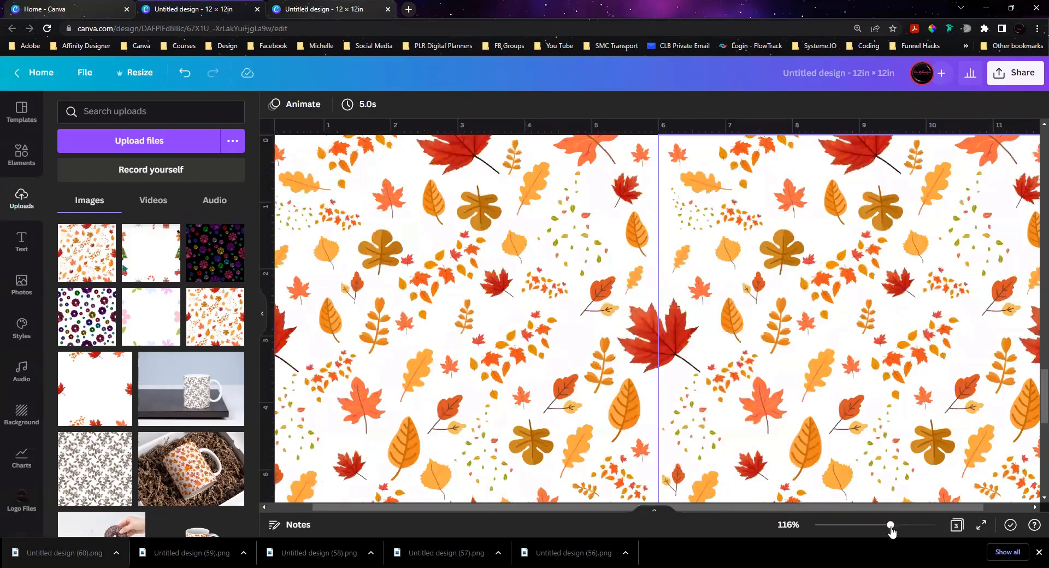
pyautogui.moveTo(890, 526); pyautogui.dragTo(863, 529)
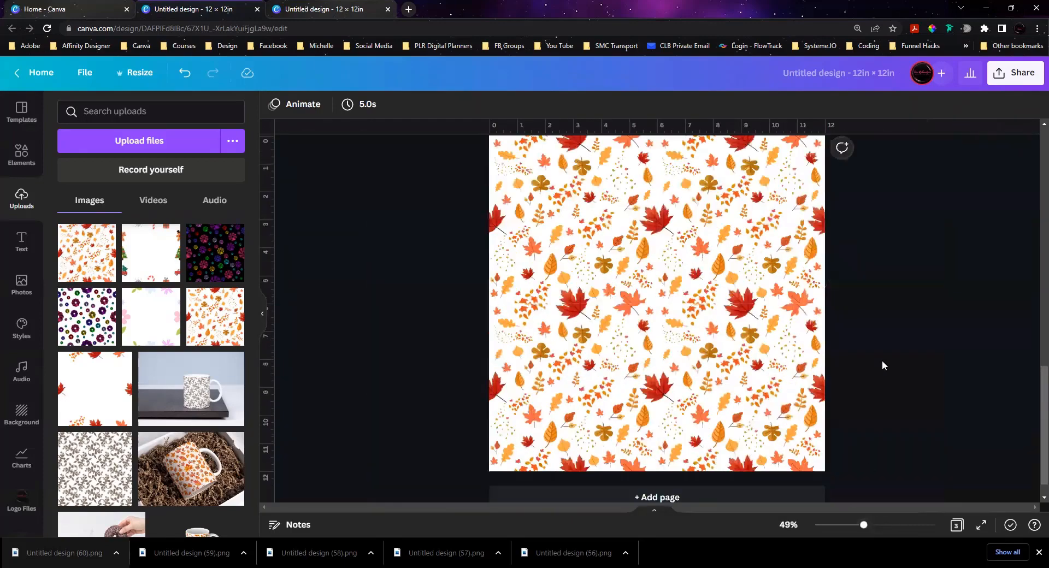
pyautogui.scroll(-1, 882, 361)
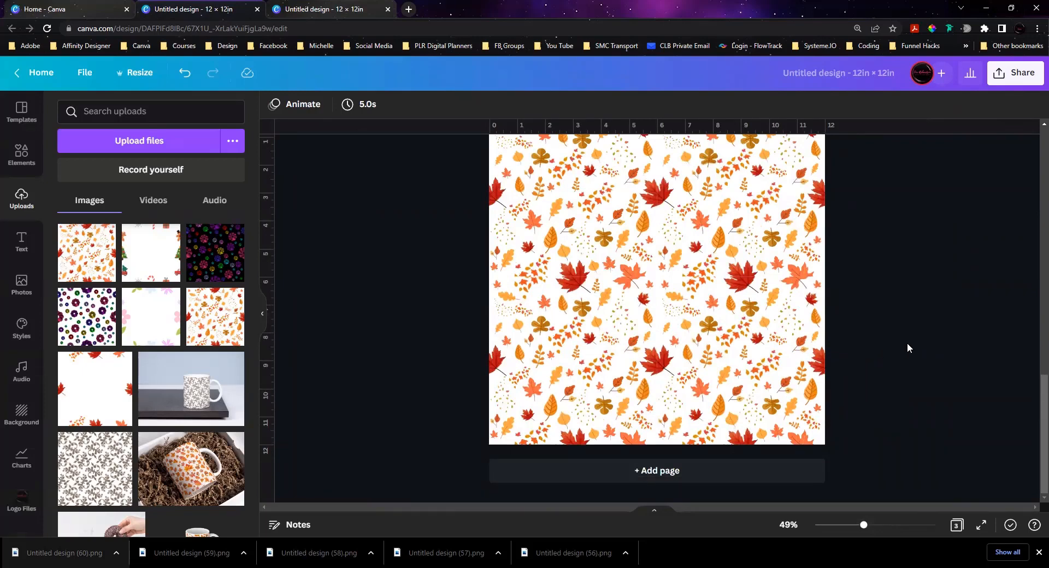
pyautogui.scroll(2, 907, 343)
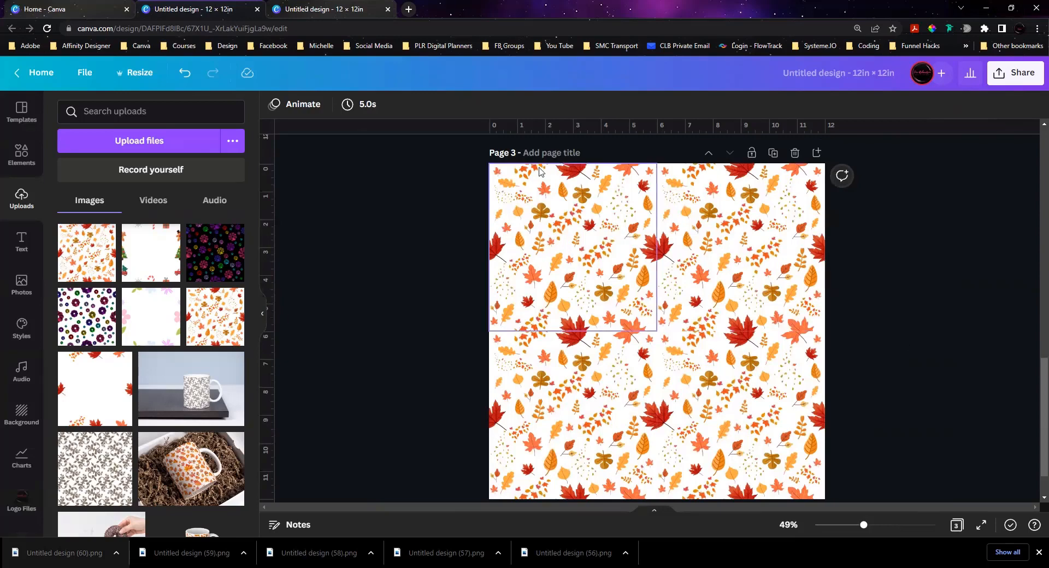
# Step: Switch to the autumn leaf pattern design and examine its repeated leaf page and the purple leopard print tiles on page 4
pyautogui.click(283, 16)
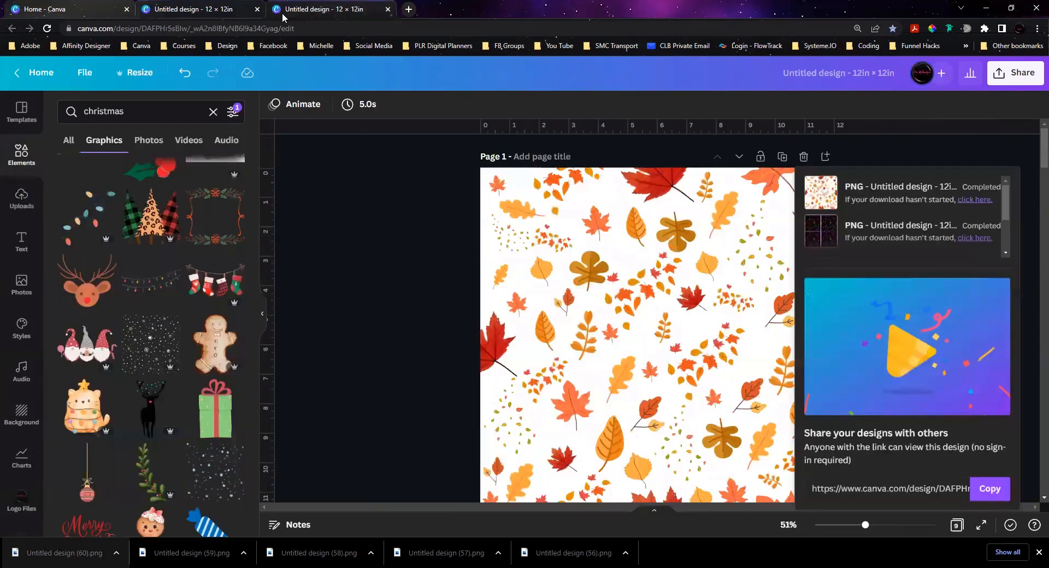
pyautogui.click(376, 335)
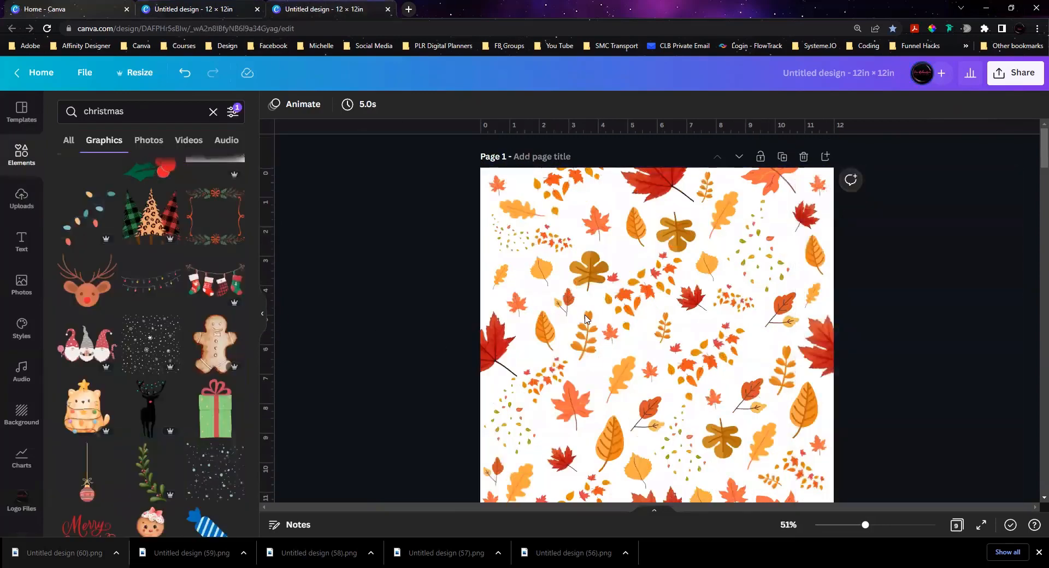
pyautogui.scroll(-5, 429, 314)
pyautogui.scroll(-9, 428, 316)
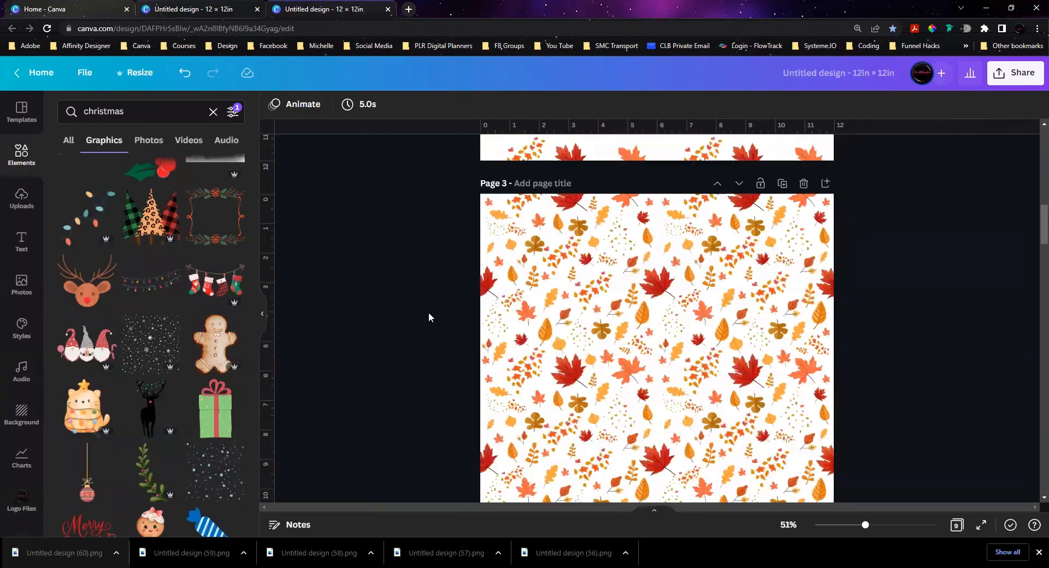
pyautogui.scroll(-8, 429, 312)
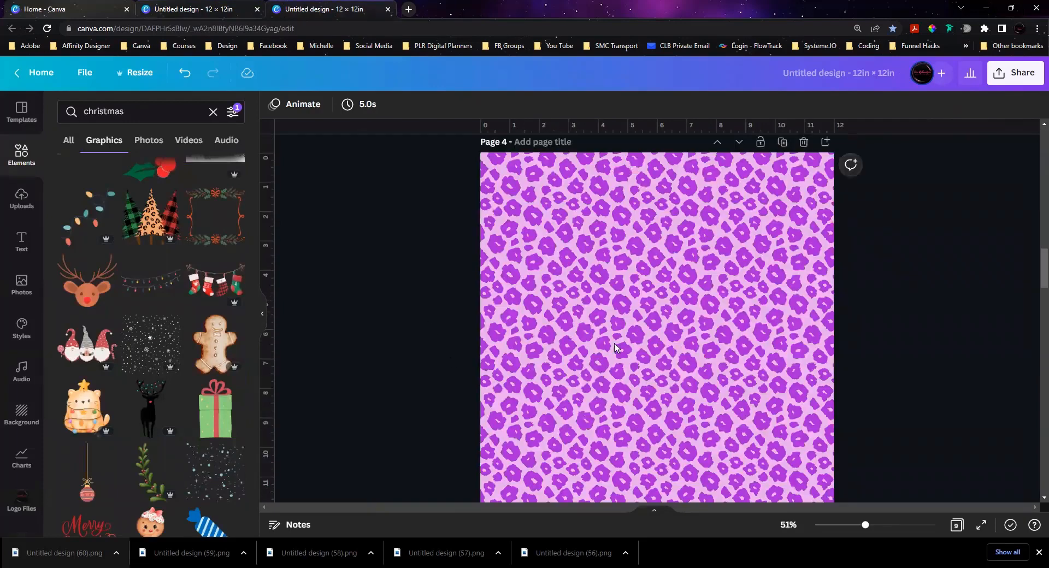
pyautogui.scroll(-2, 650, 282)
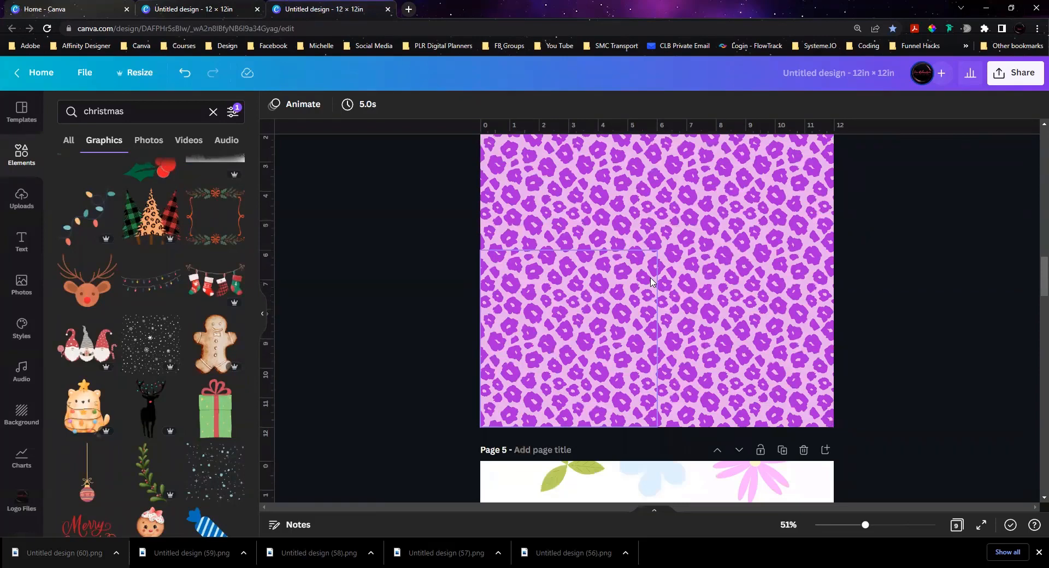
pyautogui.moveTo(587, 287)
pyautogui.mouseDown()
pyautogui.moveTo(774, 300)
pyautogui.moveTo(595, 287)
pyautogui.mouseUp()
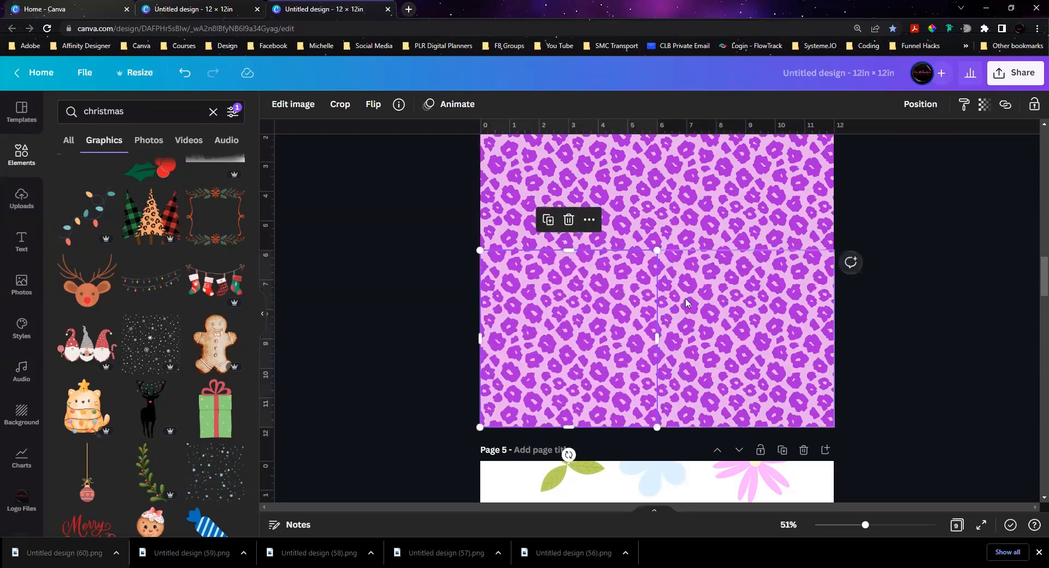
# Step: Examine how the floral and multicoloured pinwheel flower patterns repeat across pages 5 to 9
pyautogui.scroll(-8, 685, 298)
pyautogui.scroll(-6, 632, 293)
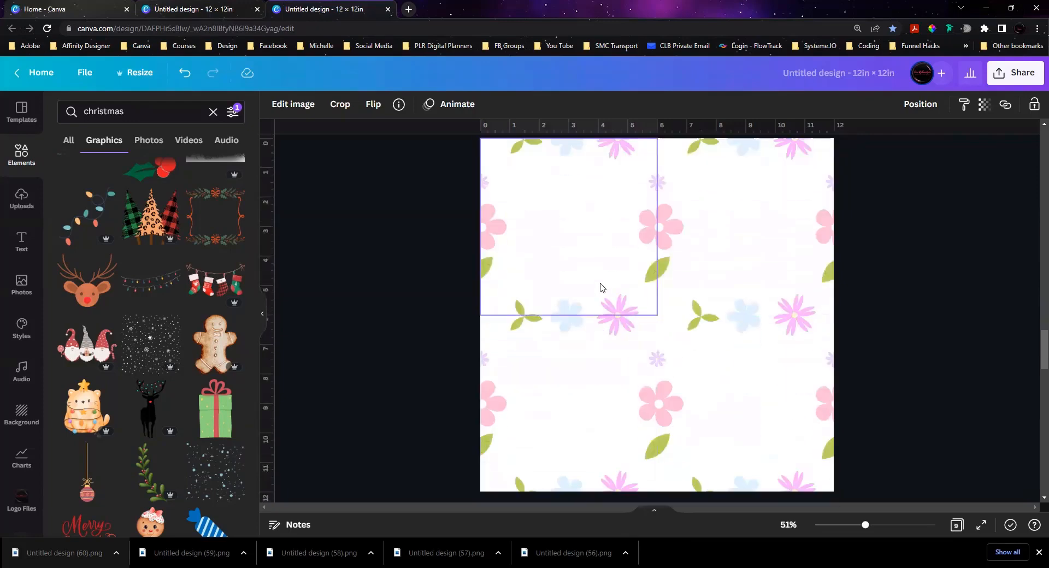
pyautogui.moveTo(600, 288); pyautogui.dragTo(747, 401)
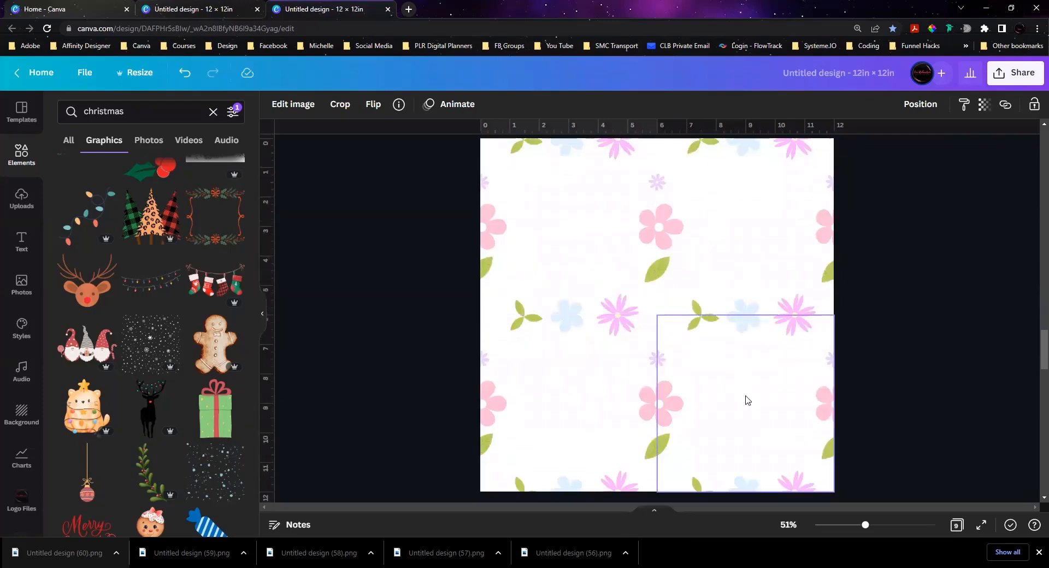
pyautogui.scroll(-6, 747, 399)
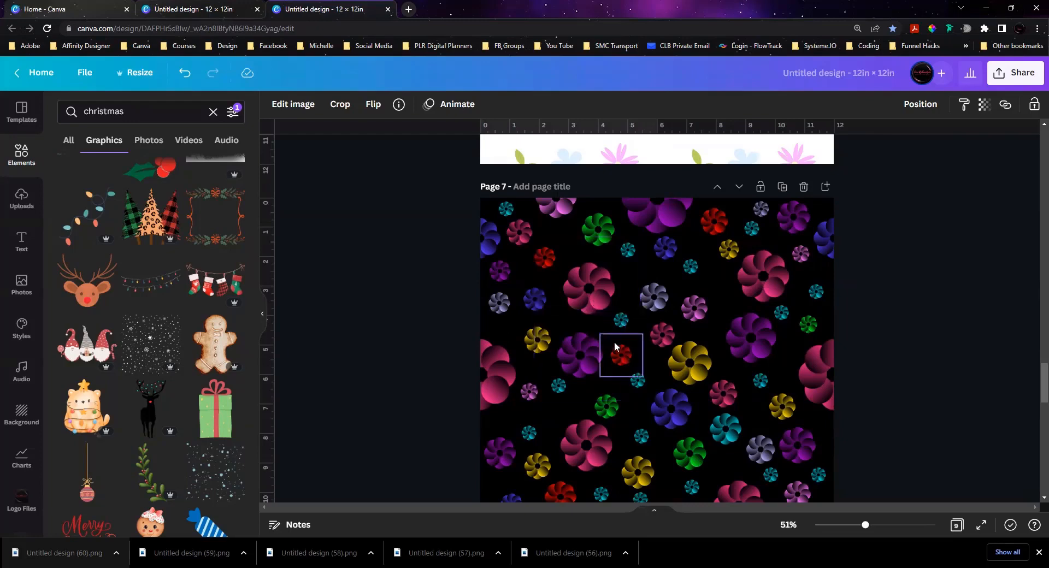
pyautogui.scroll(-1, 614, 342)
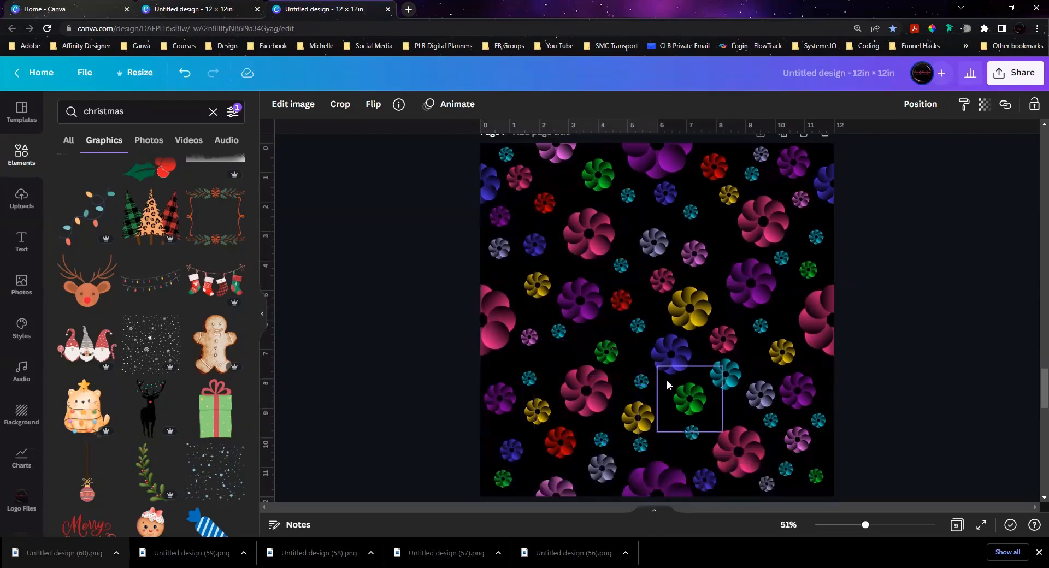
pyautogui.scroll(-6, 699, 324)
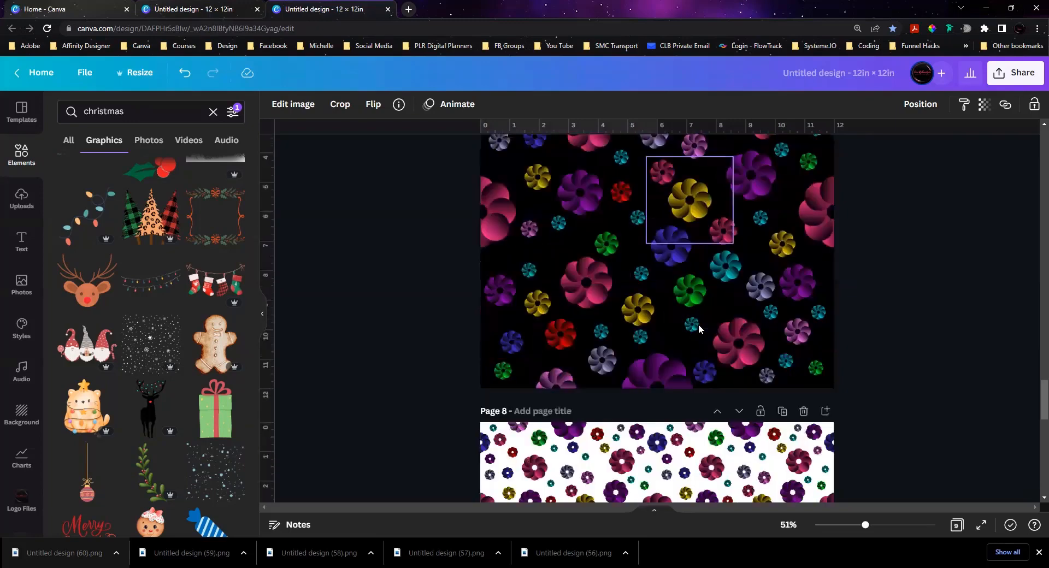
pyautogui.scroll(-8, 639, 316)
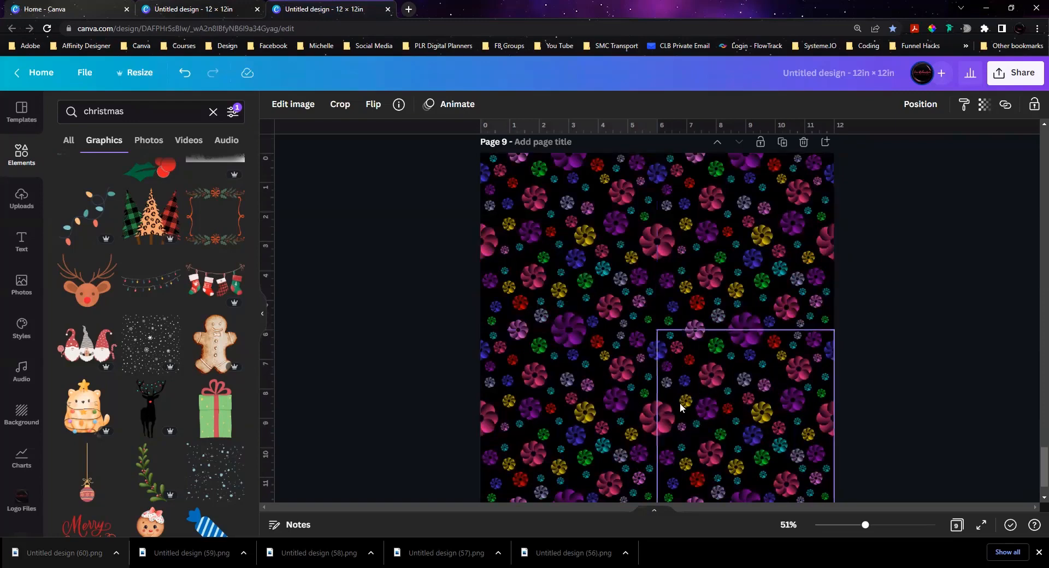
pyautogui.scroll(-2, 929, 304)
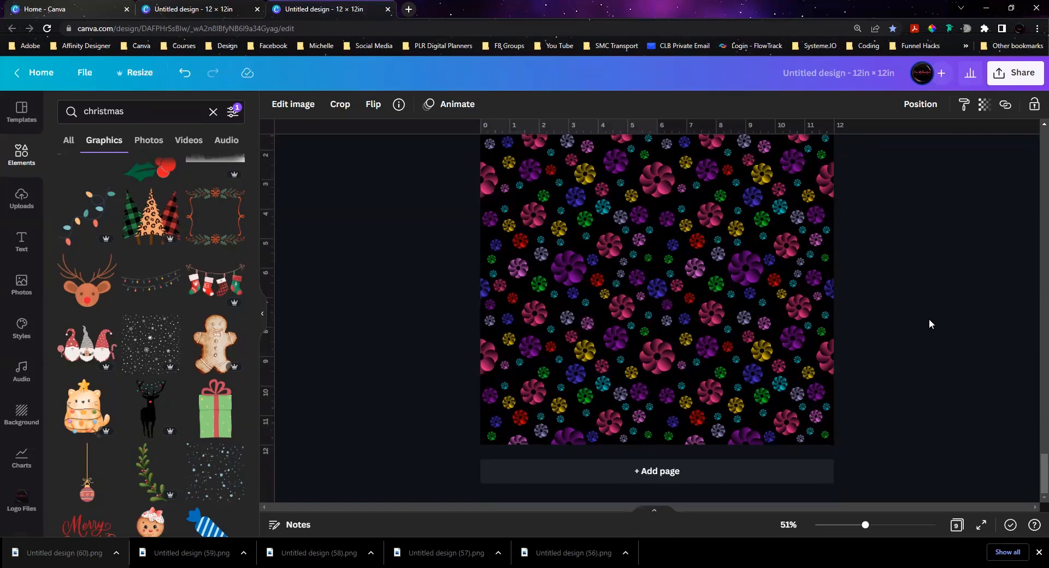
# Step: Review the example patterns back up to page 1, and return to the Christmas design
pyautogui.scroll(5, 929, 323)
pyautogui.scroll(15, 930, 322)
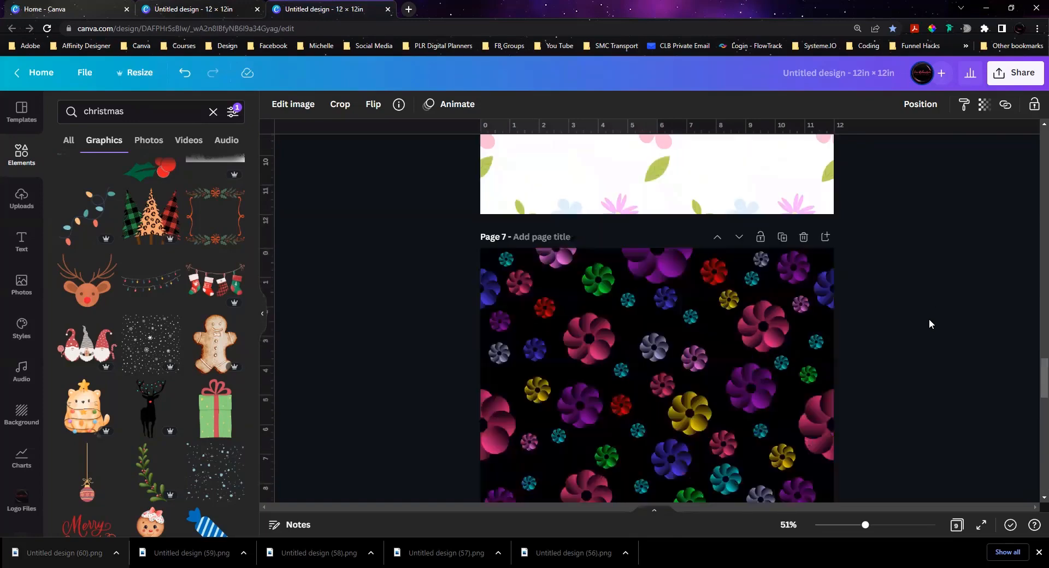
pyautogui.scroll(4, 930, 325)
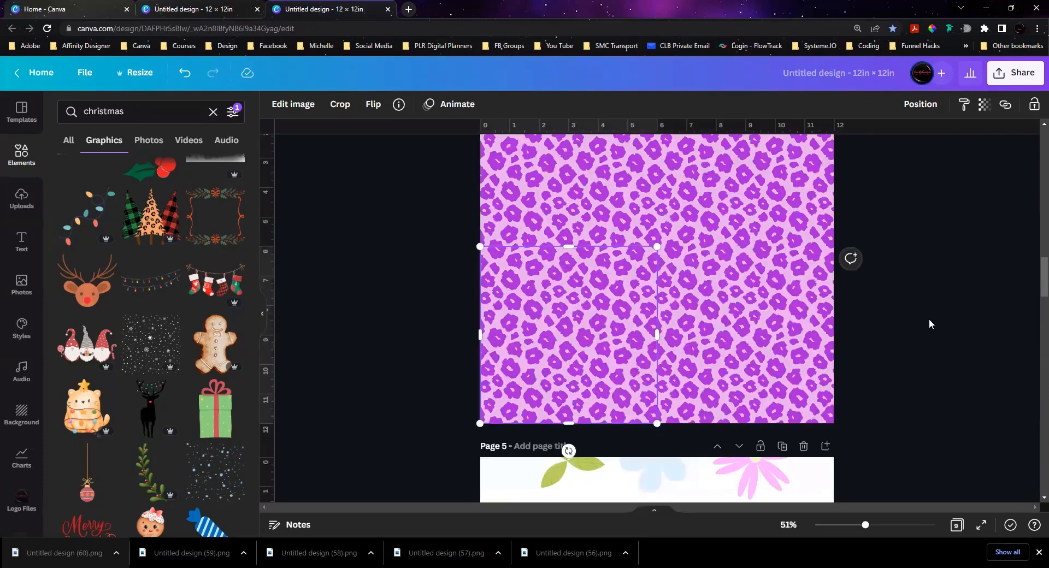
pyautogui.scroll(12, 929, 323)
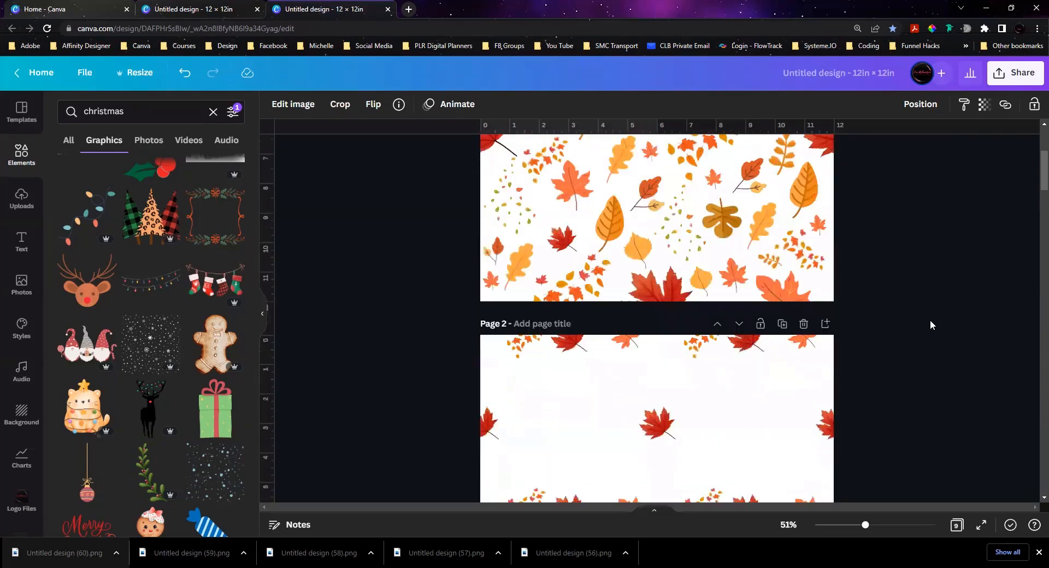
pyautogui.scroll(4, 930, 319)
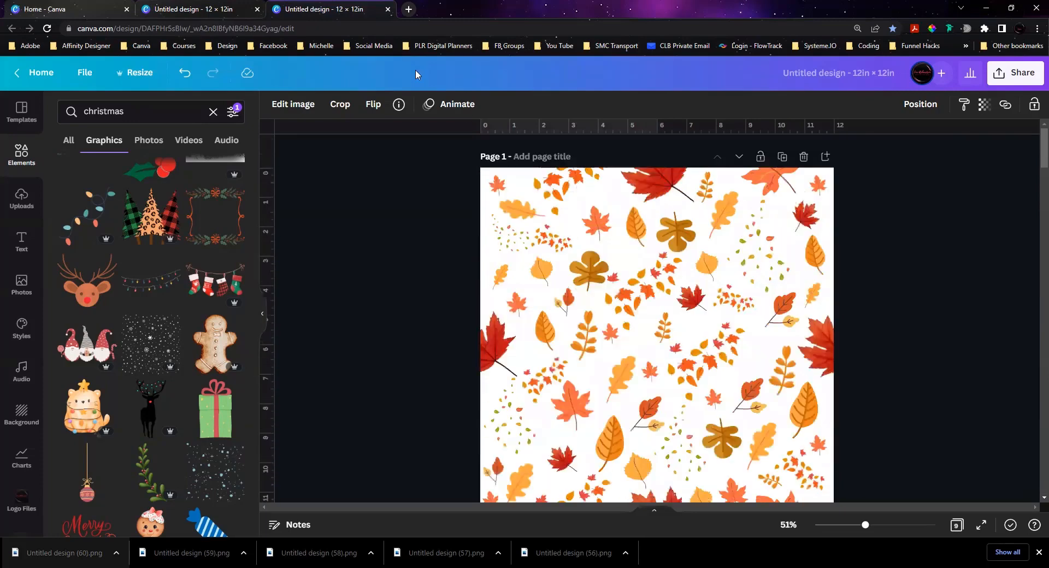
pyautogui.click(204, 11)
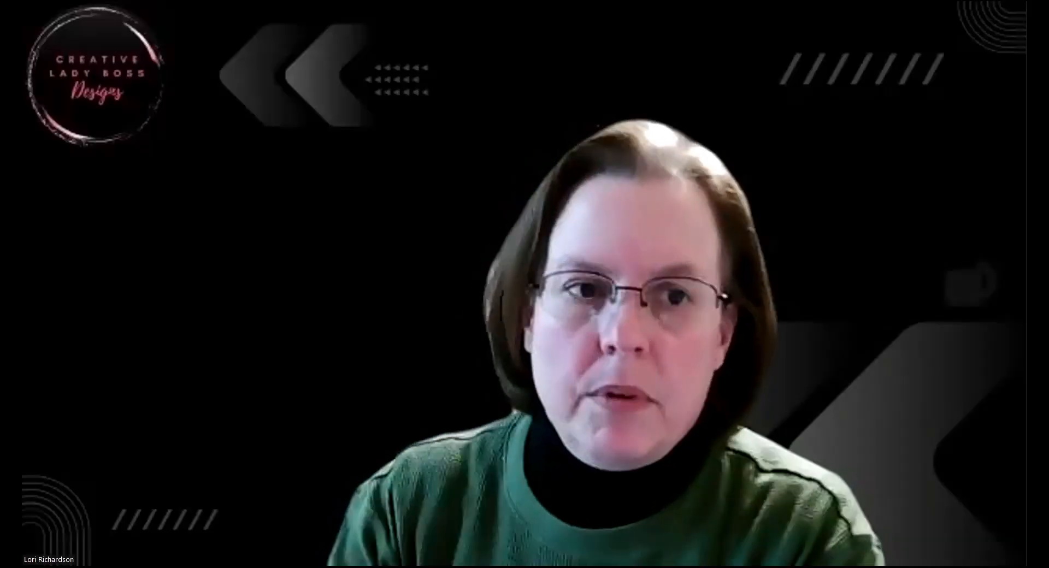